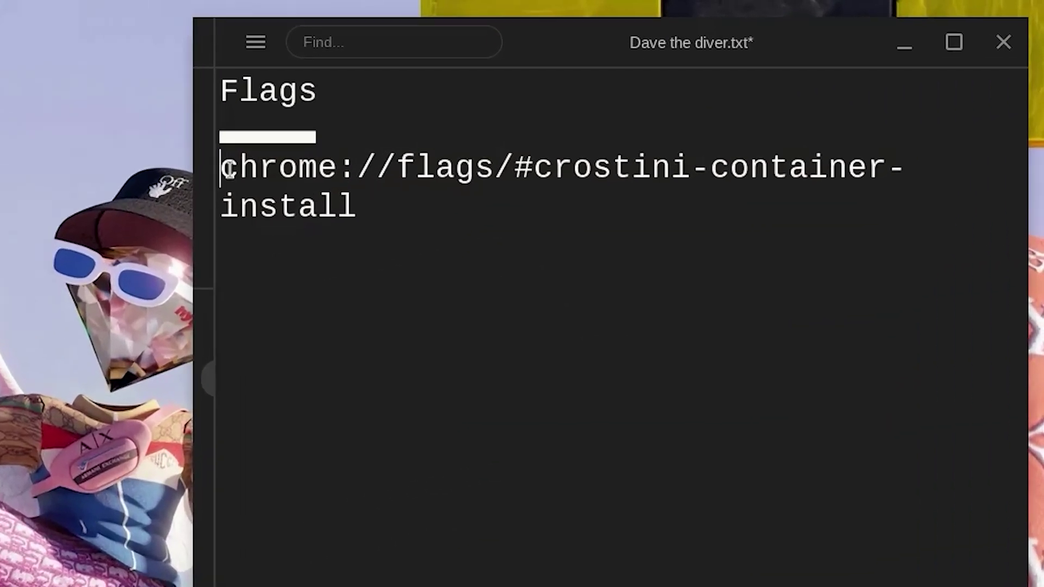
Select the chrome://flags/#crostini-container-install line in the Flags notes for copying.
drag(614, 88, 694, 104)
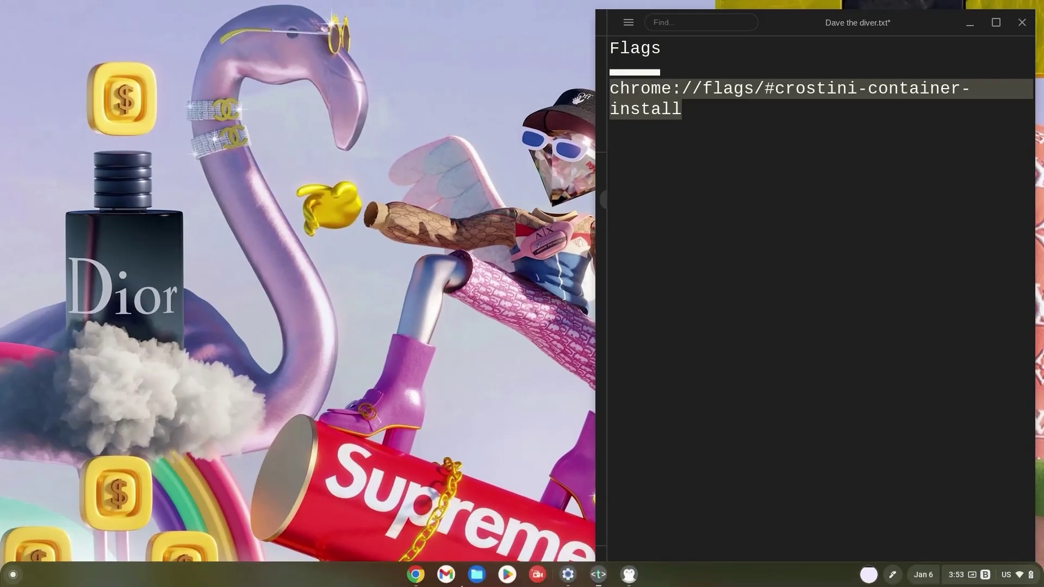
Load the pasted crostini-container-install flag page and choose Bullseye as the Debian version.
click(415, 574)
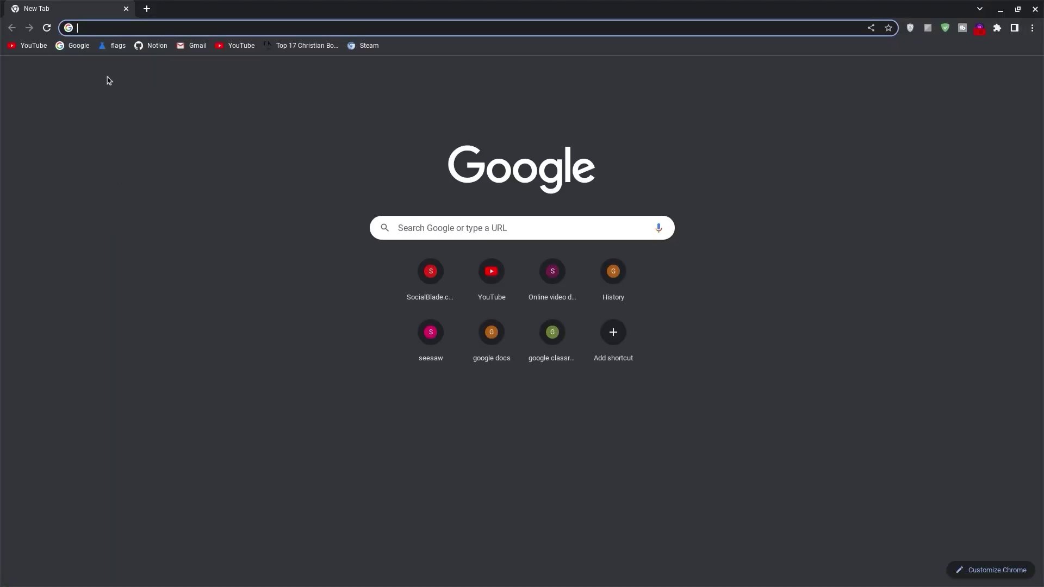
text(chrome://flags/#crostini-container-install)
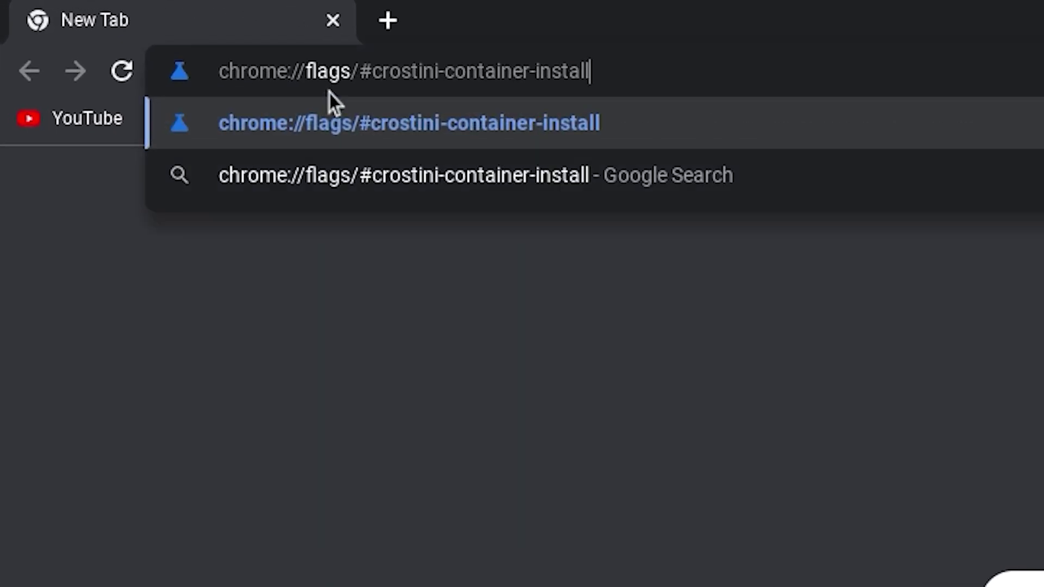
key(Return)
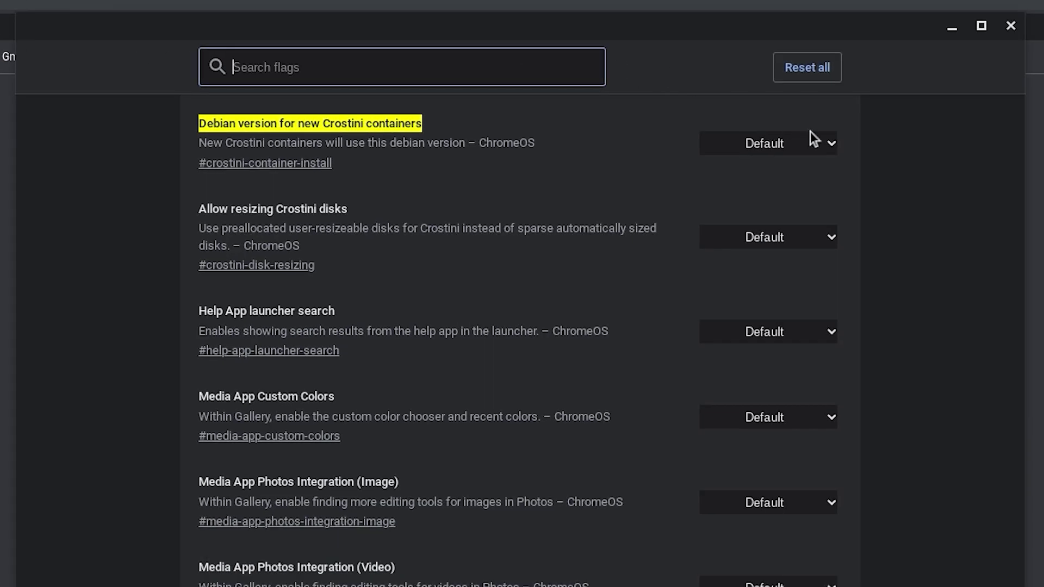
click(828, 144)
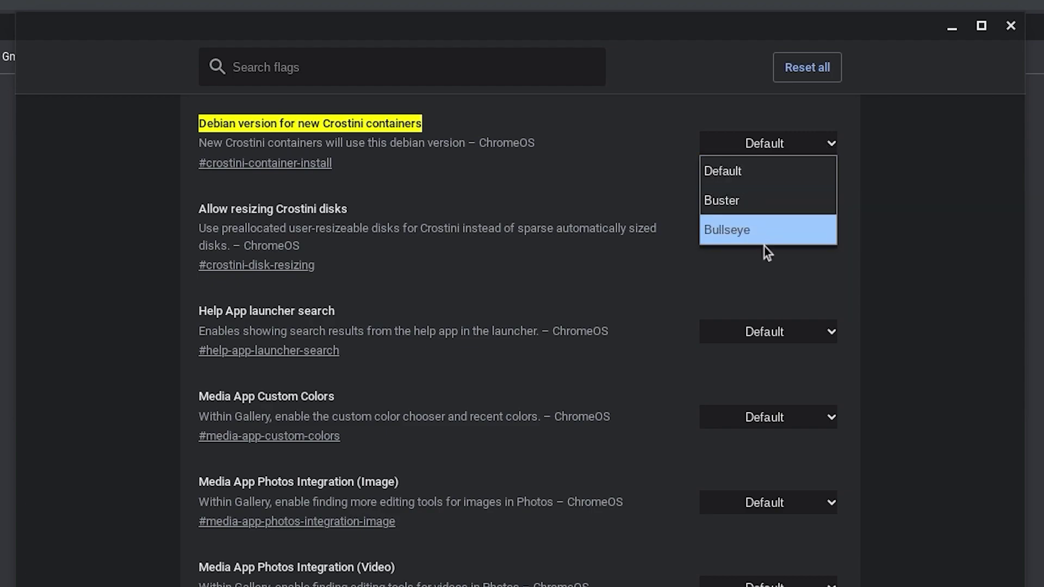
click(735, 236)
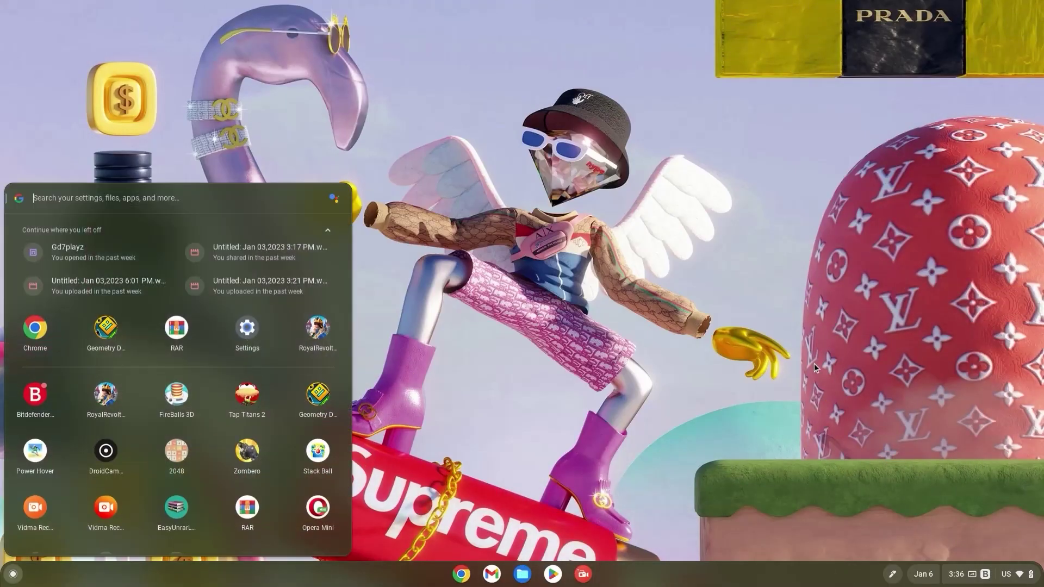
text(settings)
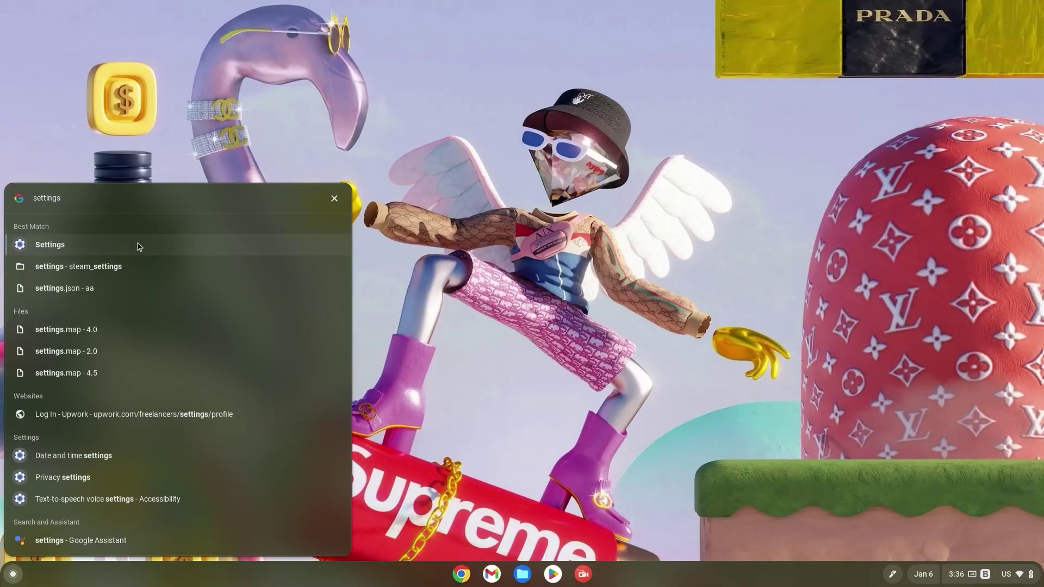
Reach Settings > Advanced > Developers and turn on the Linux development environment.
click(137, 243)
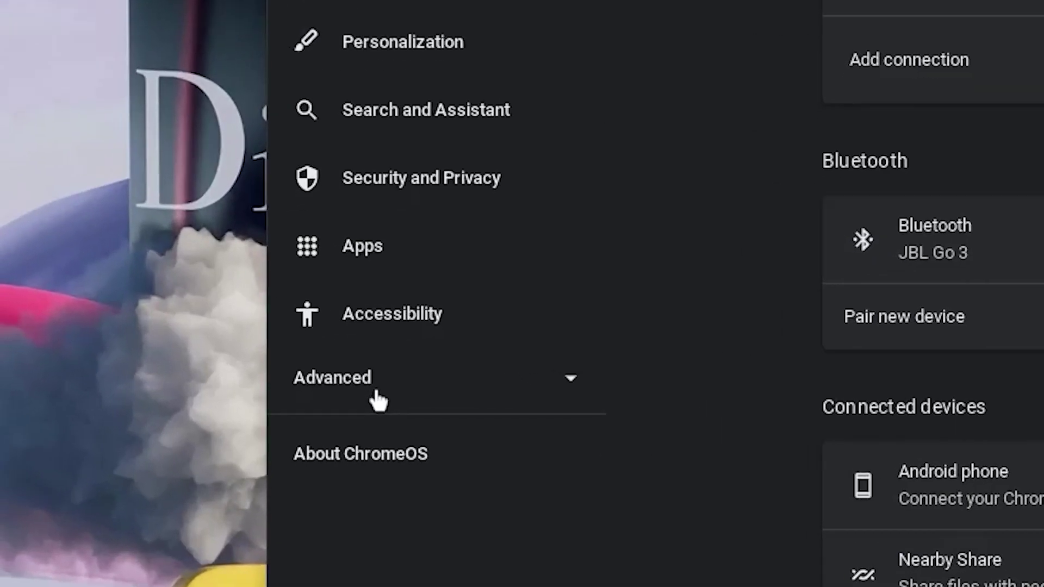
click(114, 399)
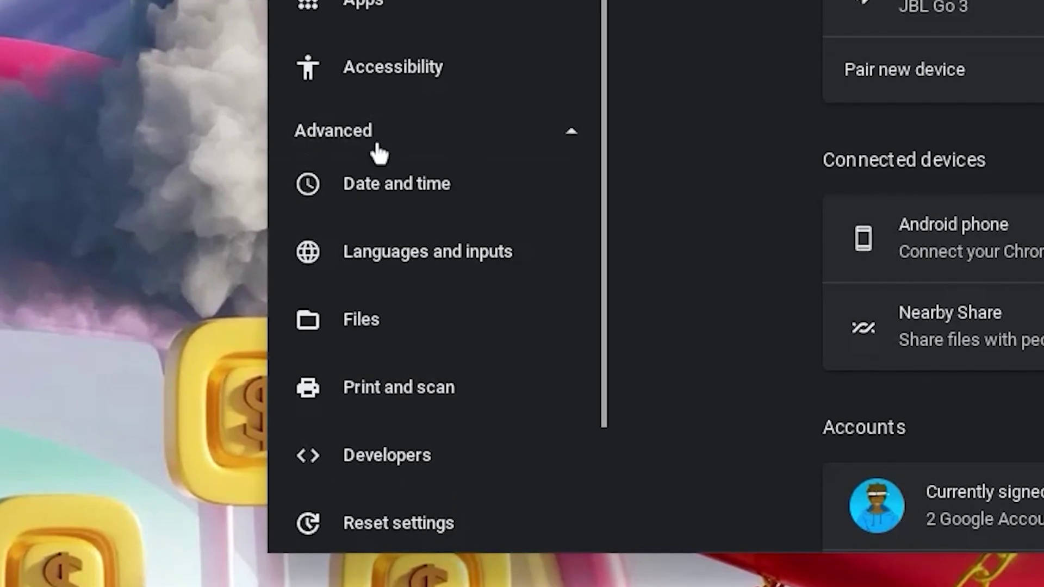
click(384, 479)
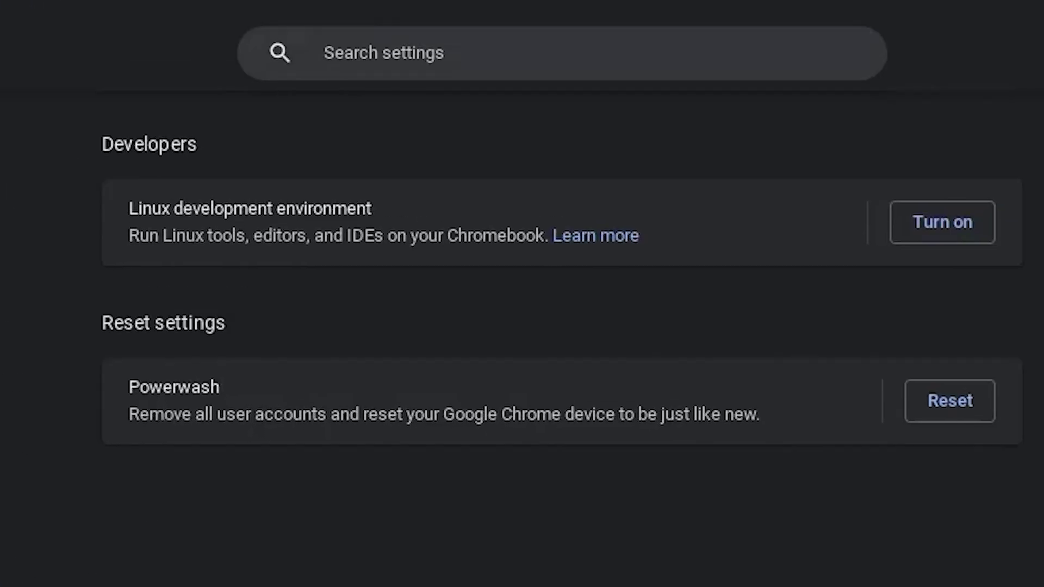
click(888, 260)
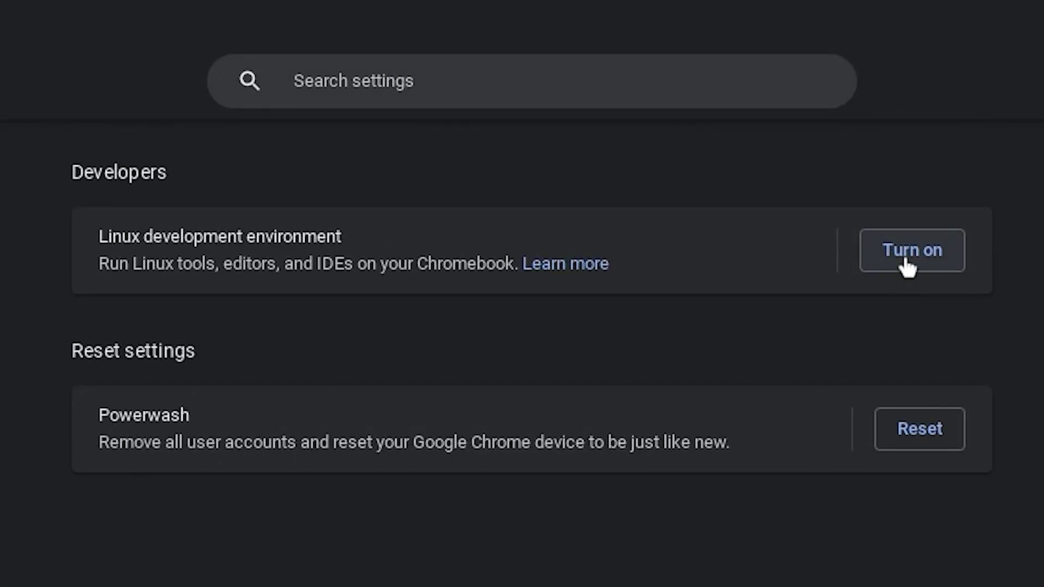
click(906, 254)
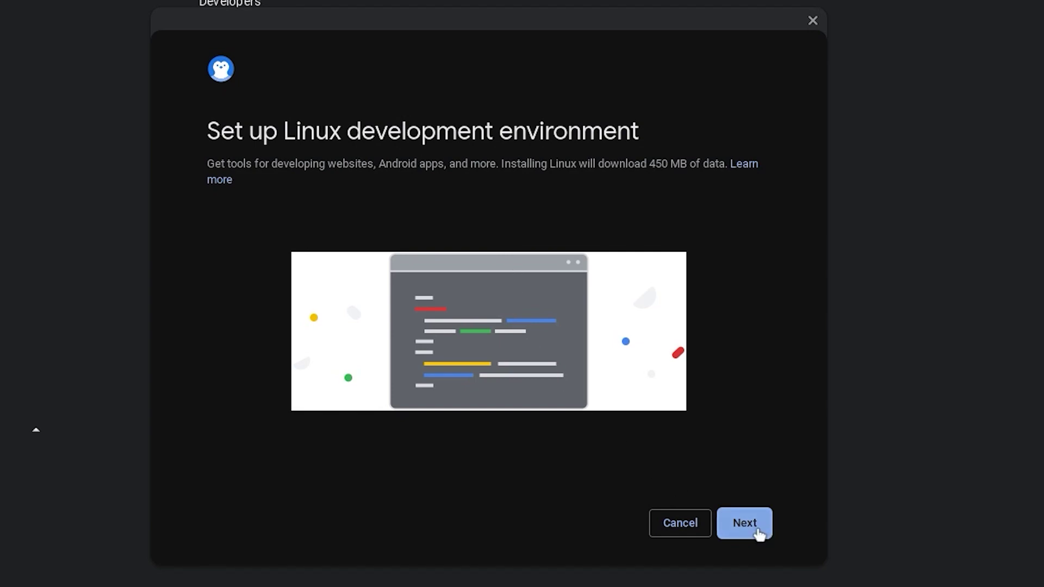
Choose a custom disk size of about 20 GB and begin the Linux install.
click(758, 532)
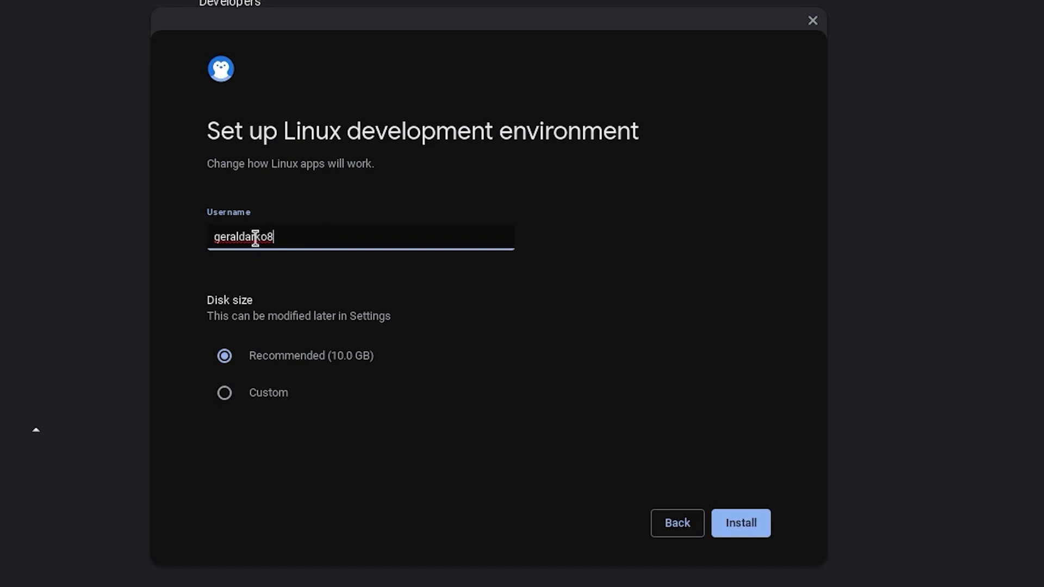
click(274, 392)
mouse_move(383, 427)
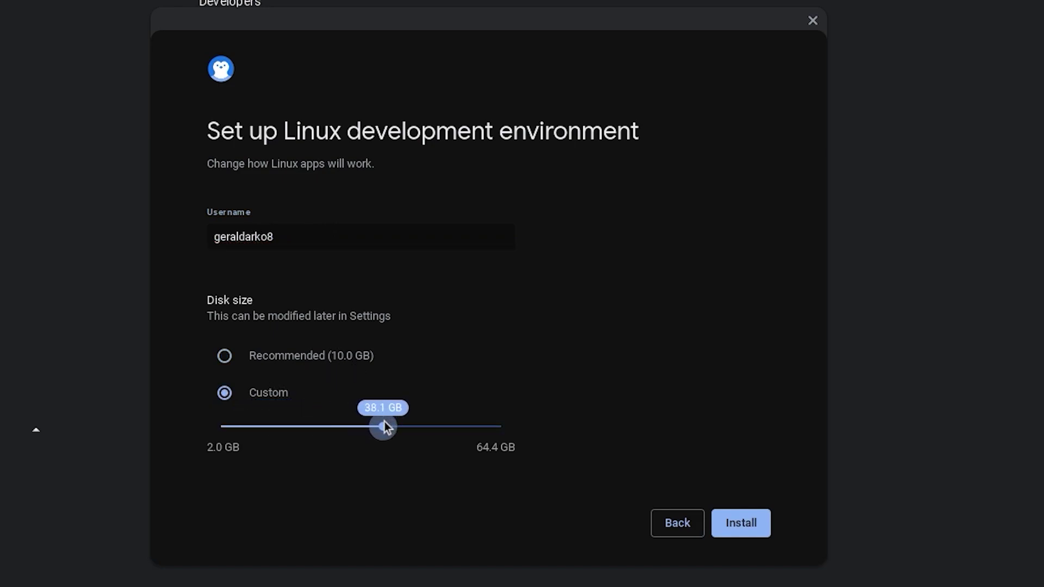
drag(340, 425, 306, 438)
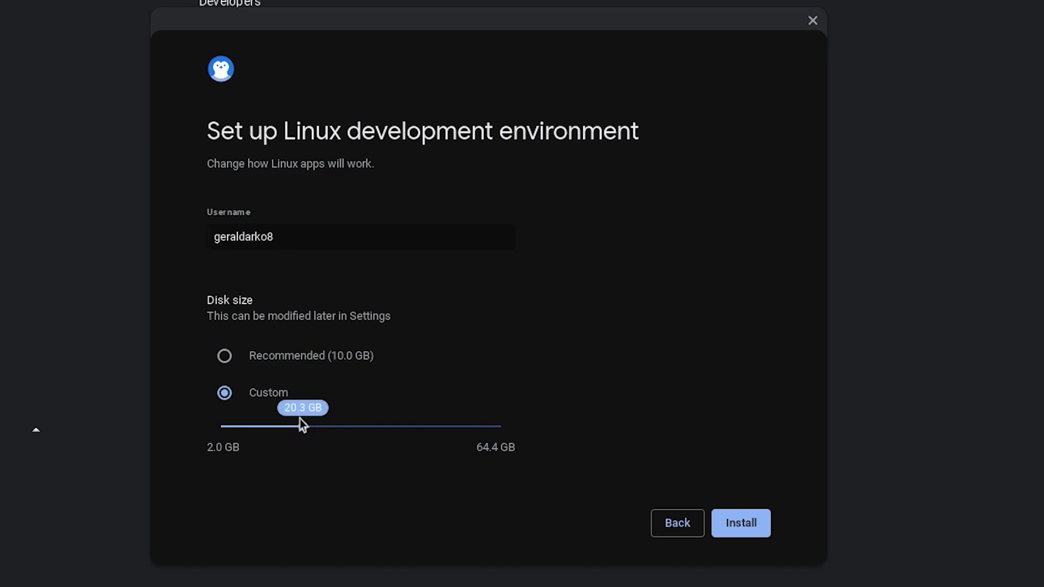
click(742, 526)
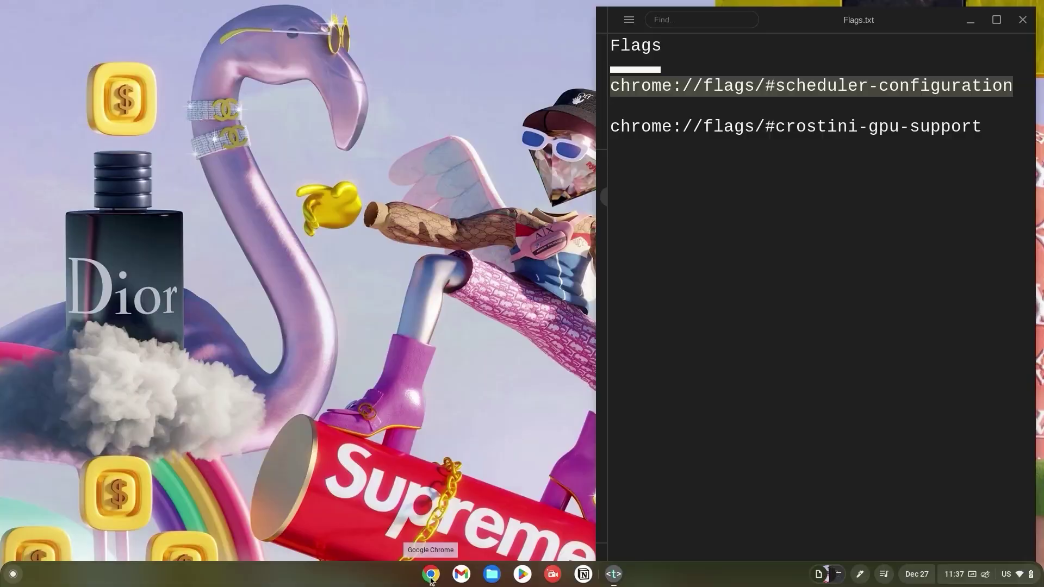
Load the Scheduler Configuration flag page and enable Hyper-Threading for the scheduler.
click(431, 575)
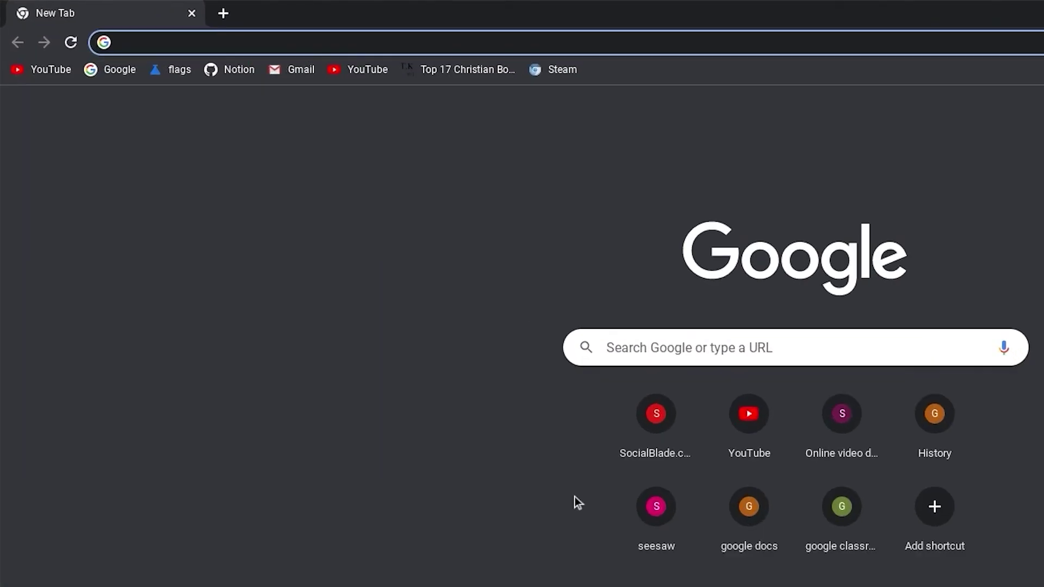
text(chrome://flags/#scheduler-configuration)
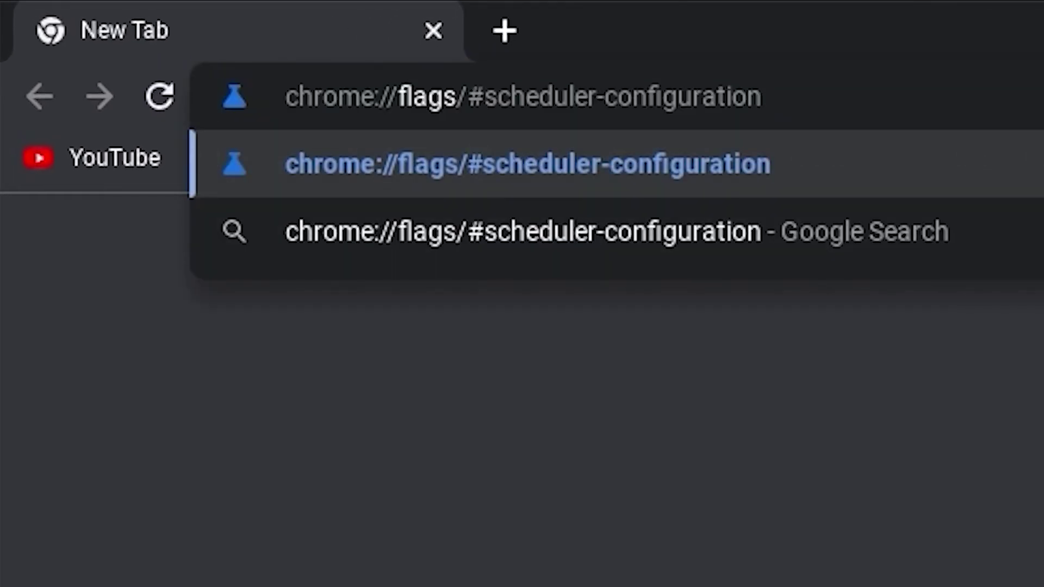
key(Return)
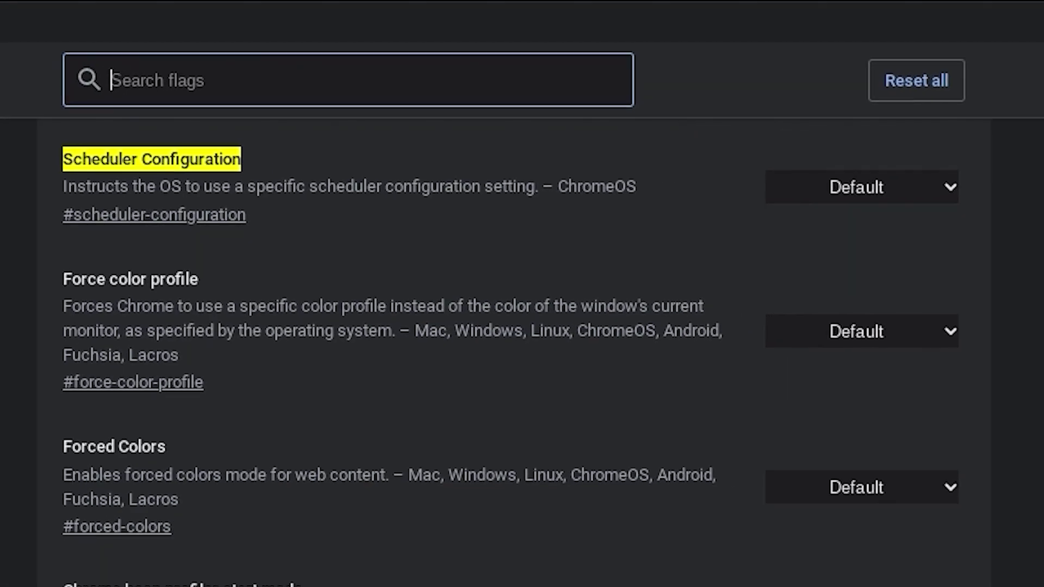
click(804, 194)
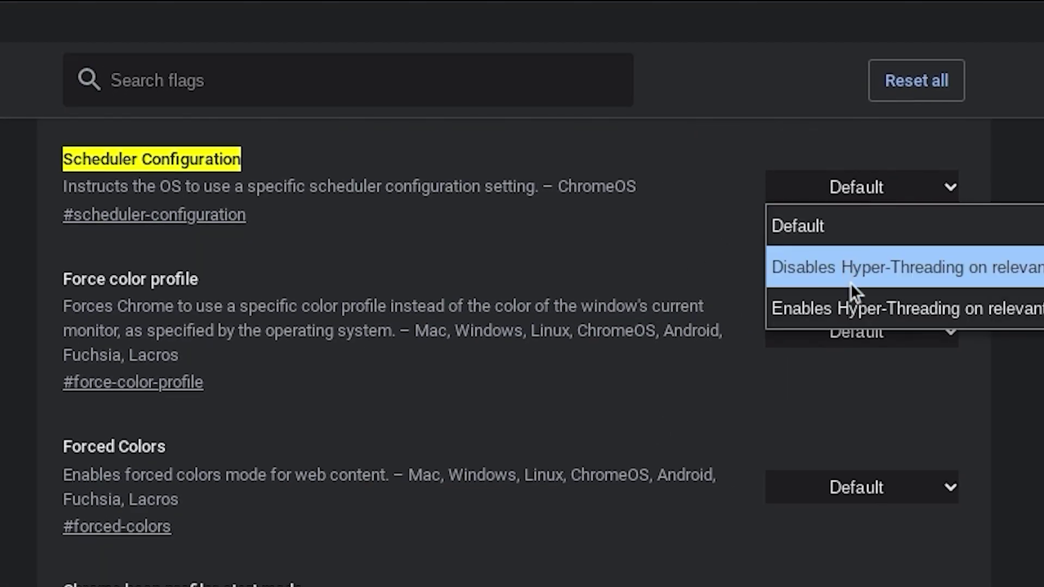
click(853, 310)
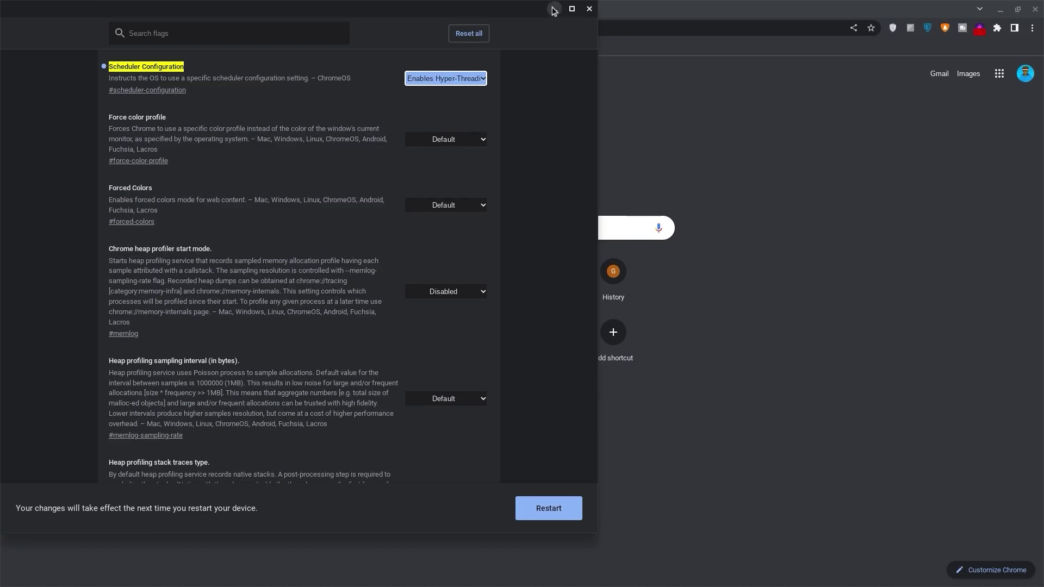
click(555, 11)
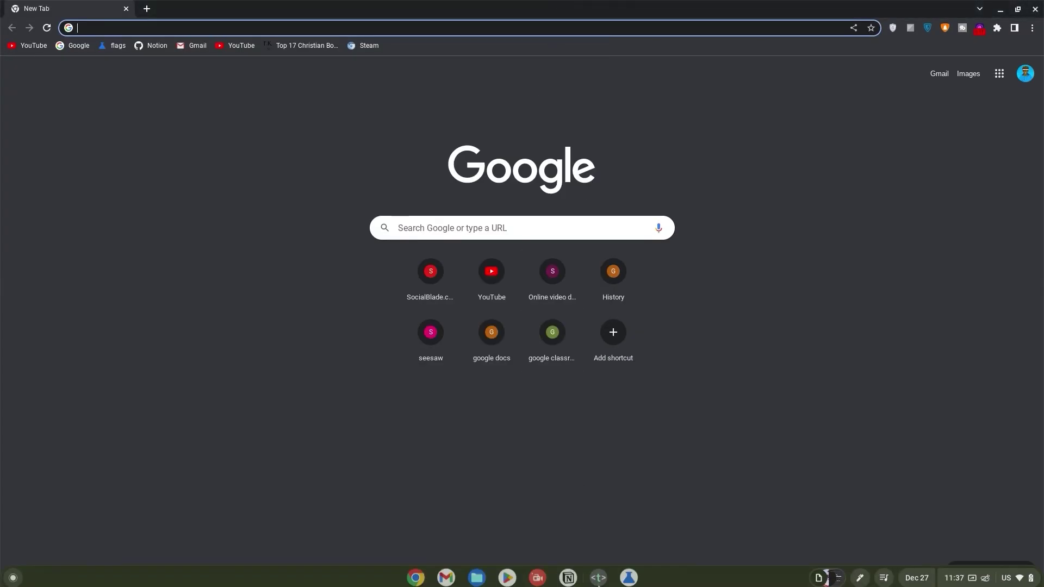
Copy the crostini-gpu-support address from Flags.txt, load it and set Crostini GPU Support to Enabled.
click(597, 573)
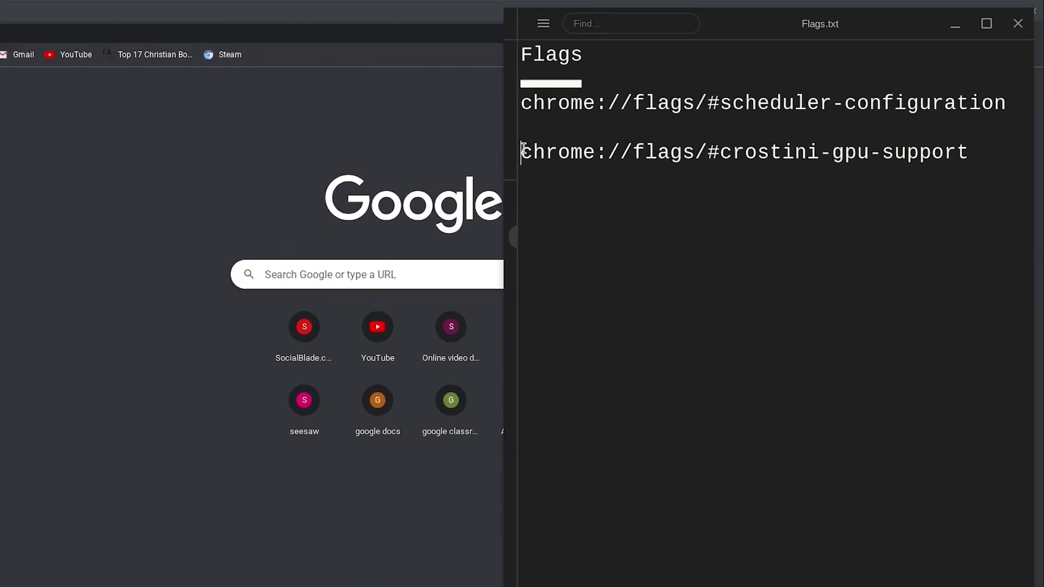
drag(612, 122, 983, 131)
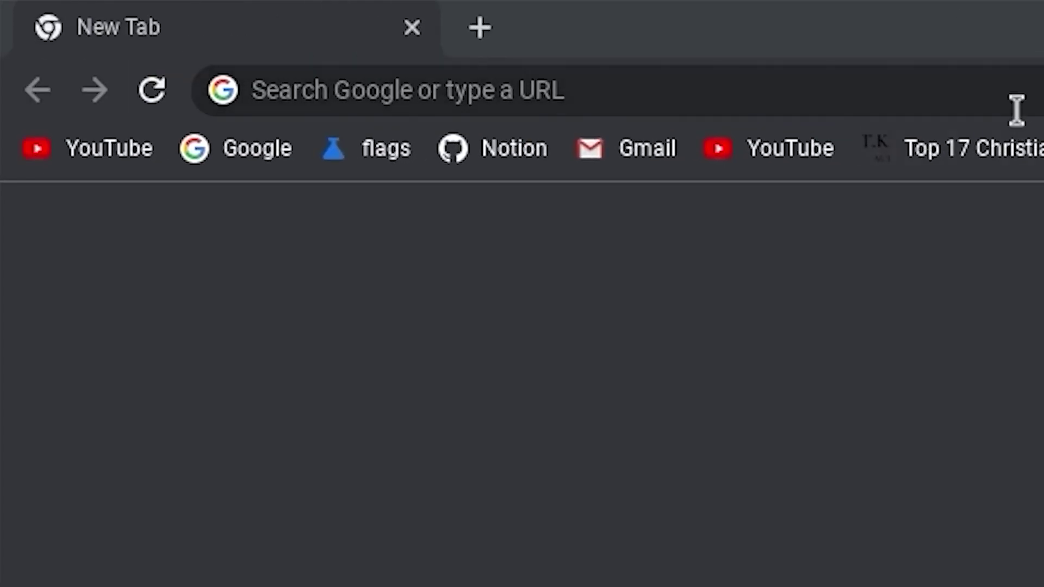
click(989, 82)
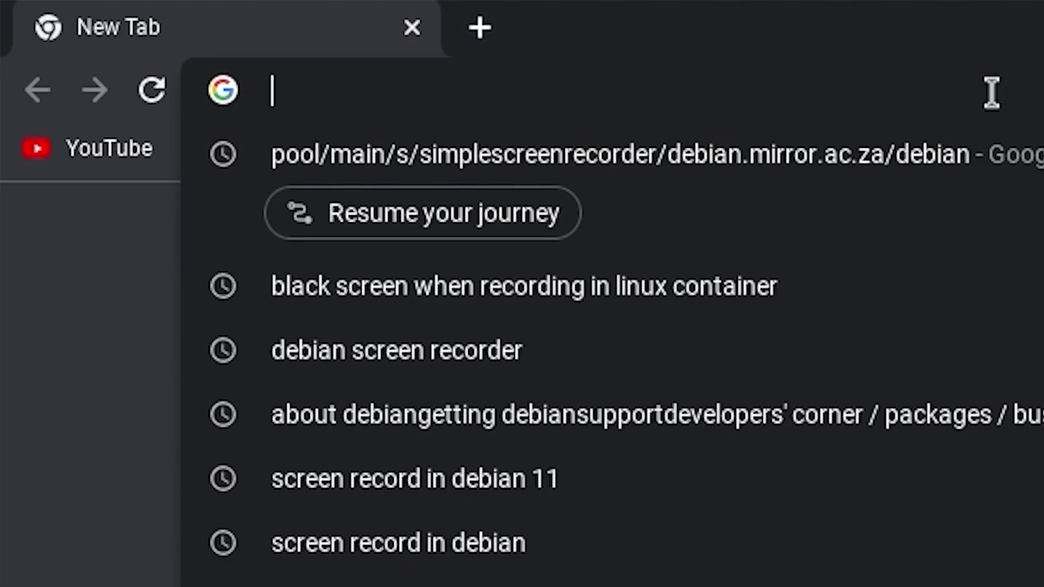
text(chrome://flags/#crostini-gpu-support)
key(Return)
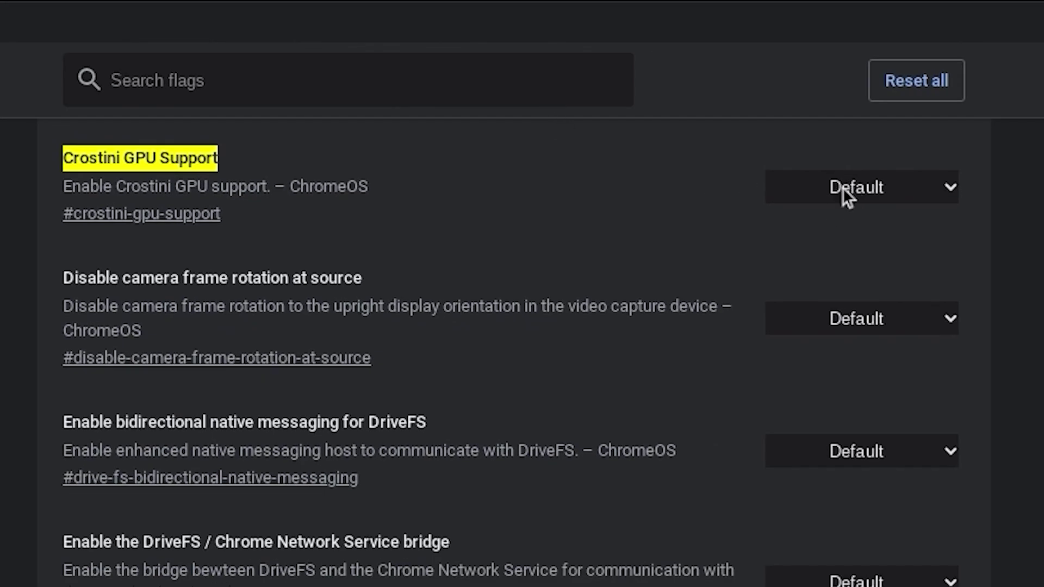
click(843, 188)
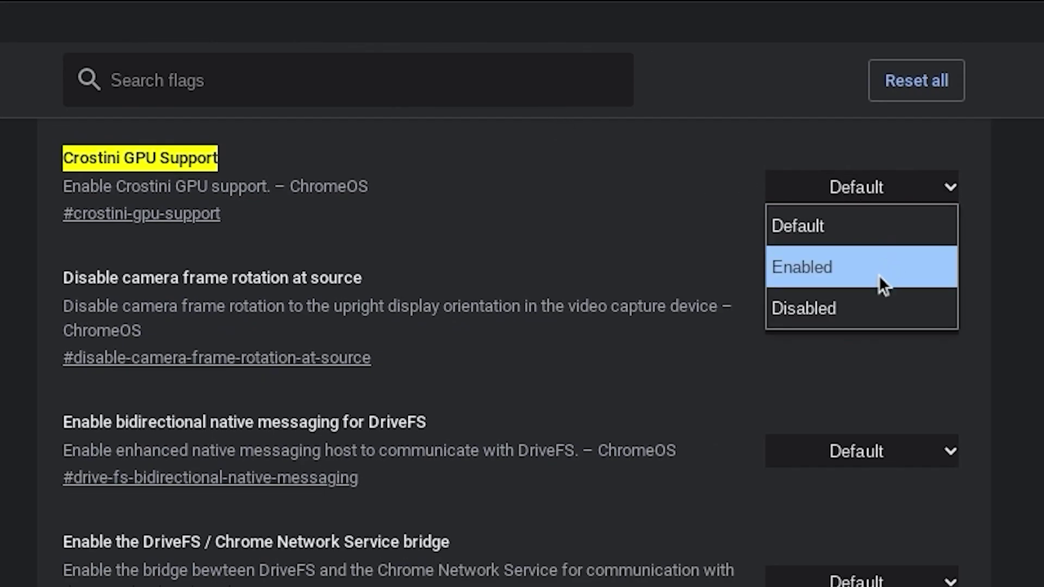
click(848, 265)
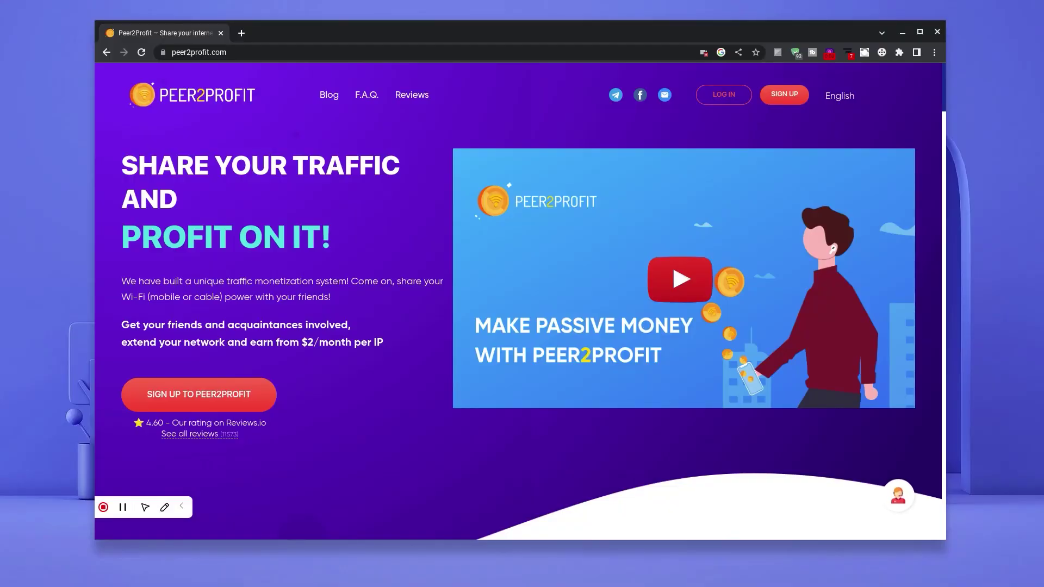
scroll(519, 302, down, 5)
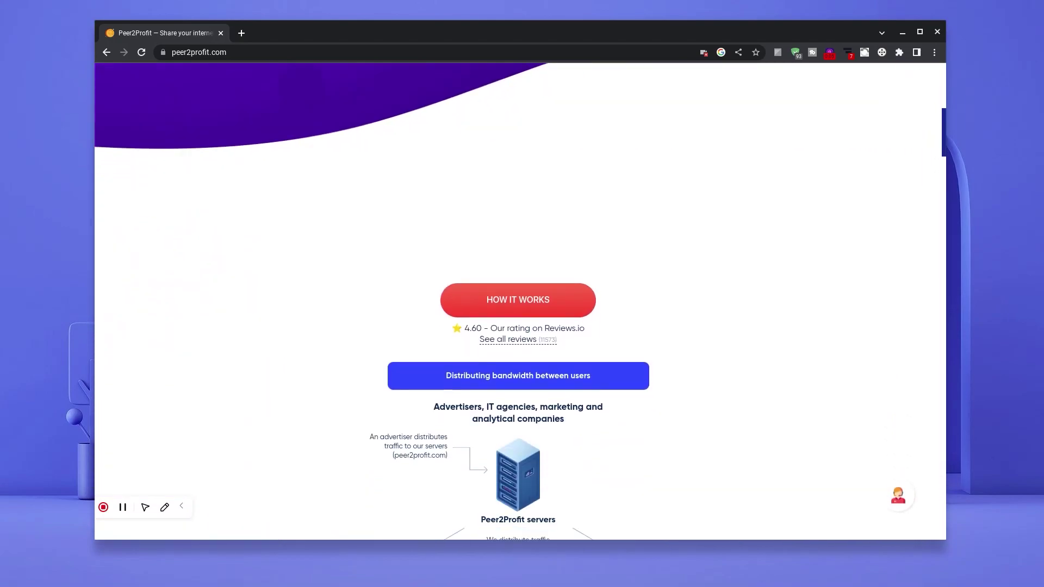
scroll(519, 301, down, 3)
scroll(519, 301, down, 3)
scroll(519, 301, down, 3)
scroll(519, 302, down, 3)
scroll(520, 300, down, 3)
scroll(520, 301, down, 3)
scroll(519, 301, down, 3)
scroll(520, 301, down, 3)
scroll(519, 301, down, 3)
scroll(519, 301, down, 3)
scroll(519, 301, down, 3)
scroll(519, 301, down, 3)
scroll(519, 301, down, 3)
scroll(519, 301, down, 3)
scroll(520, 300, down, 3)
scroll(519, 301, down, 3)
scroll(519, 302, down, 3)
scroll(519, 301, down, 3)
scroll(519, 302, down, 2)
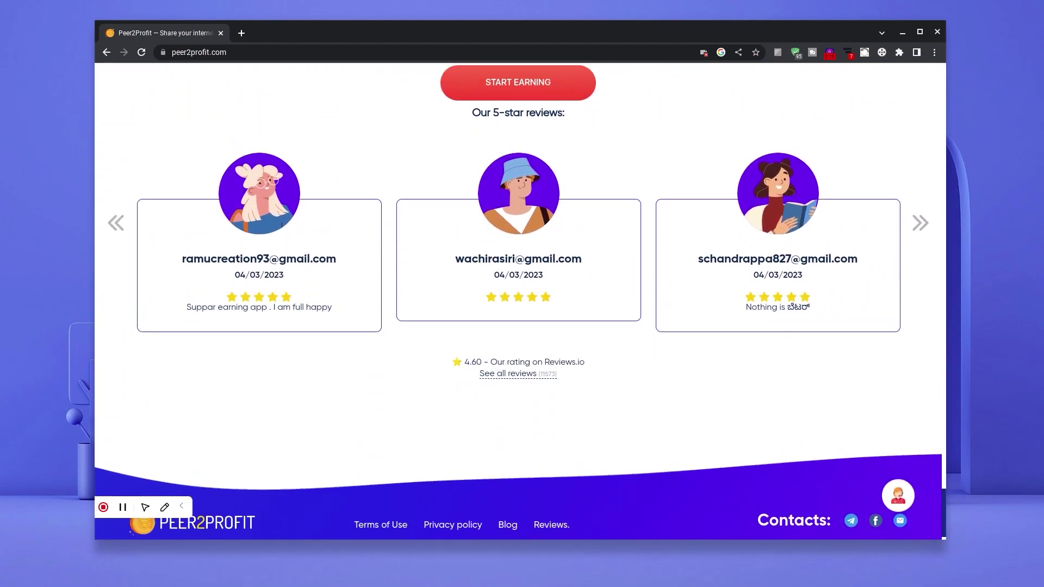
scroll(519, 301, up, 2)
scroll(519, 302, up, 3)
scroll(519, 301, up, 3)
scroll(520, 301, up, 3)
scroll(519, 302, up, 3)
scroll(518, 301, up, 3)
scroll(519, 301, up, 3)
scroll(520, 301, up, 3)
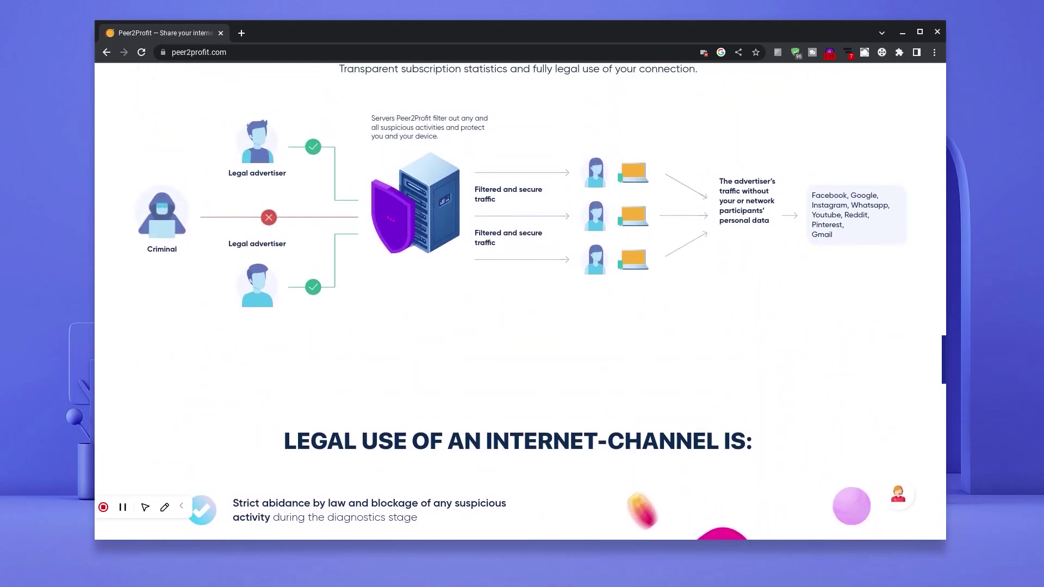
scroll(519, 301, up, 3)
scroll(519, 301, up, 3)
scroll(518, 302, up, 3)
scroll(518, 302, up, 3)
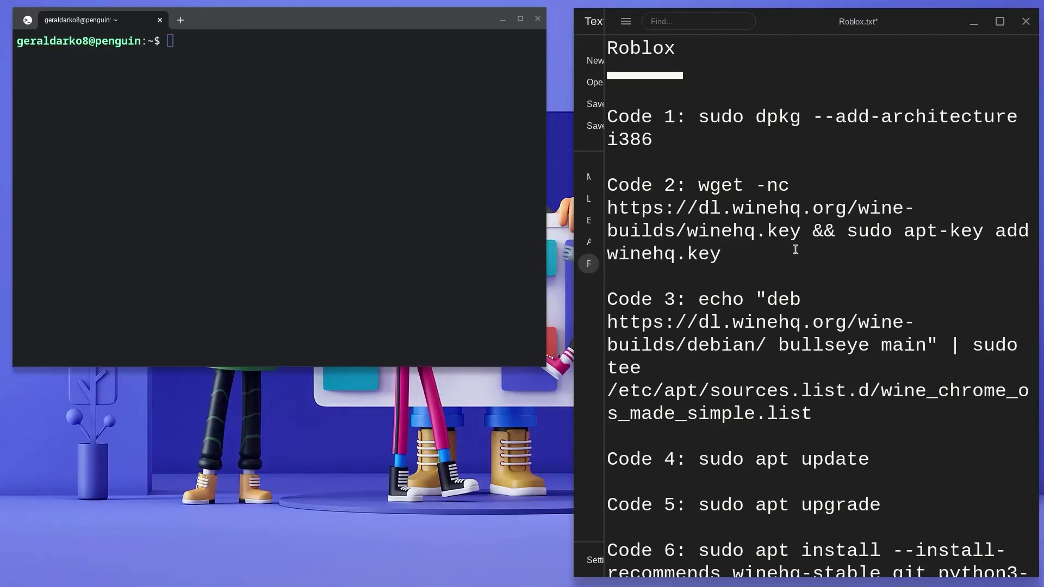
scroll(853, 261, down, 5)
scroll(826, 343, down, 3)
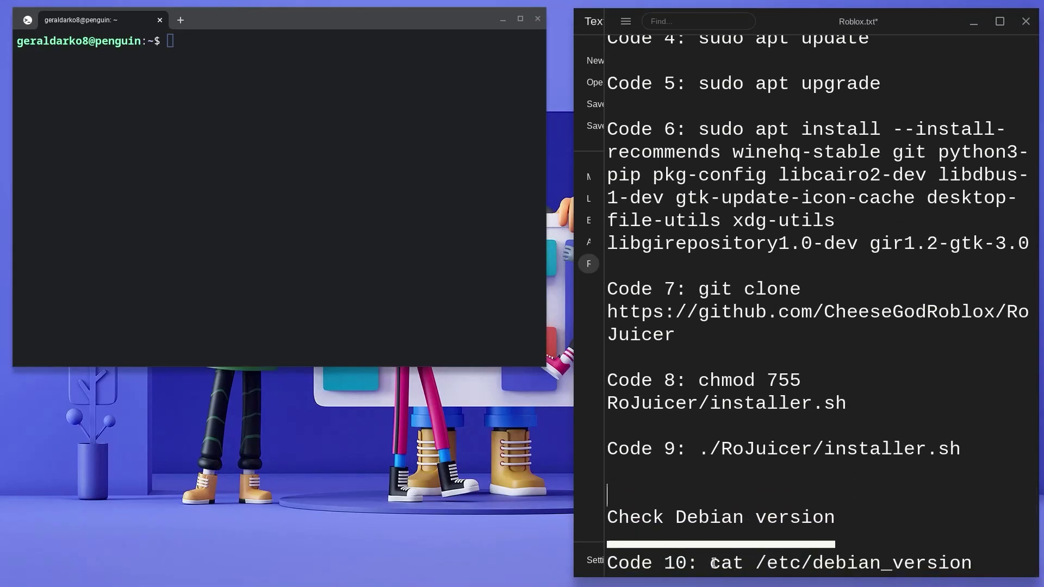
Paste the Code 10 Debian version check into the terminal and run it, reporting 11.6.
drag(712, 563, 972, 560)
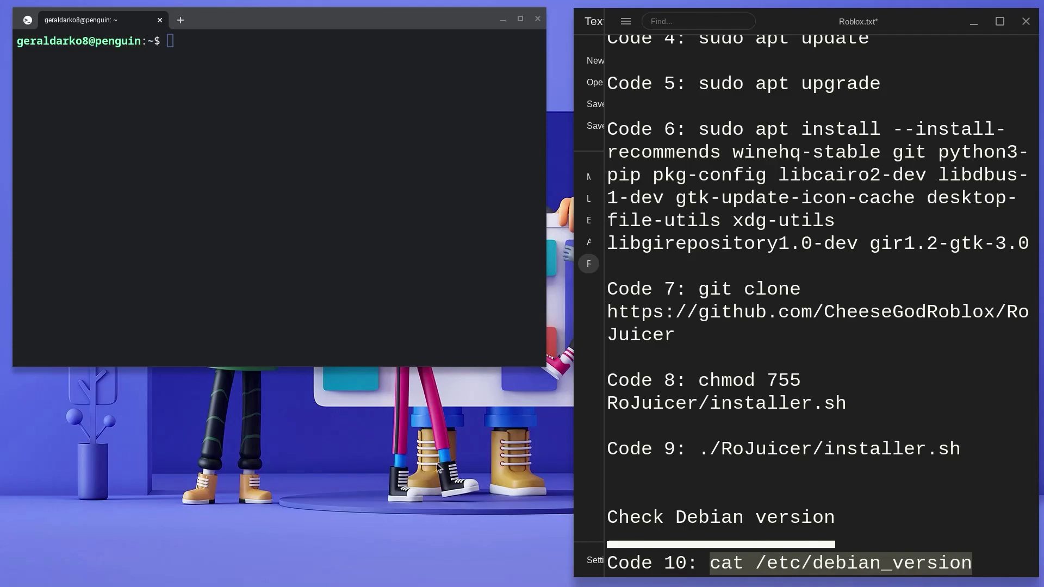
right_click(236, 228)
key(Return)
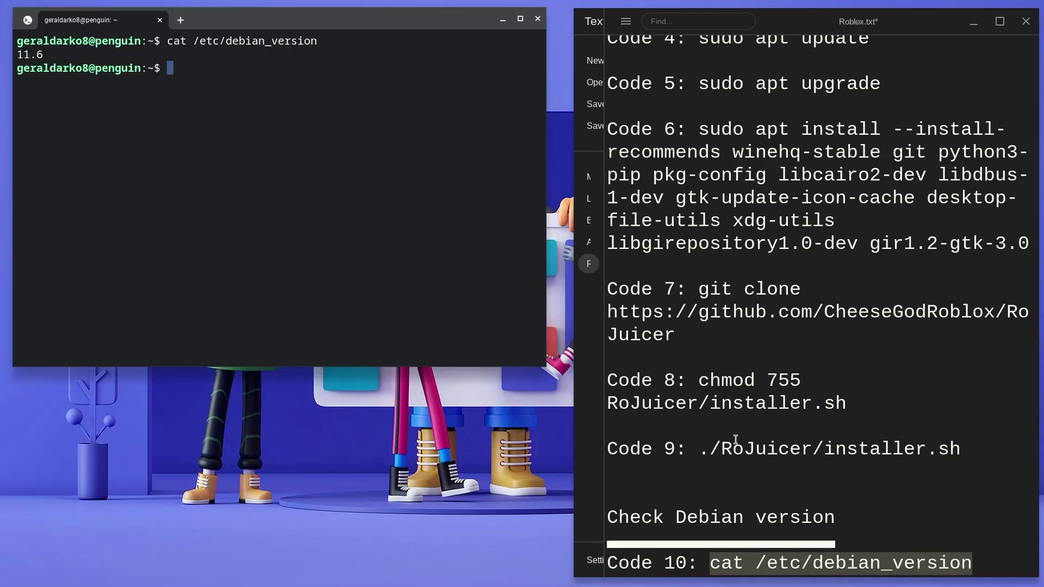
scroll(785, 321, up, 5)
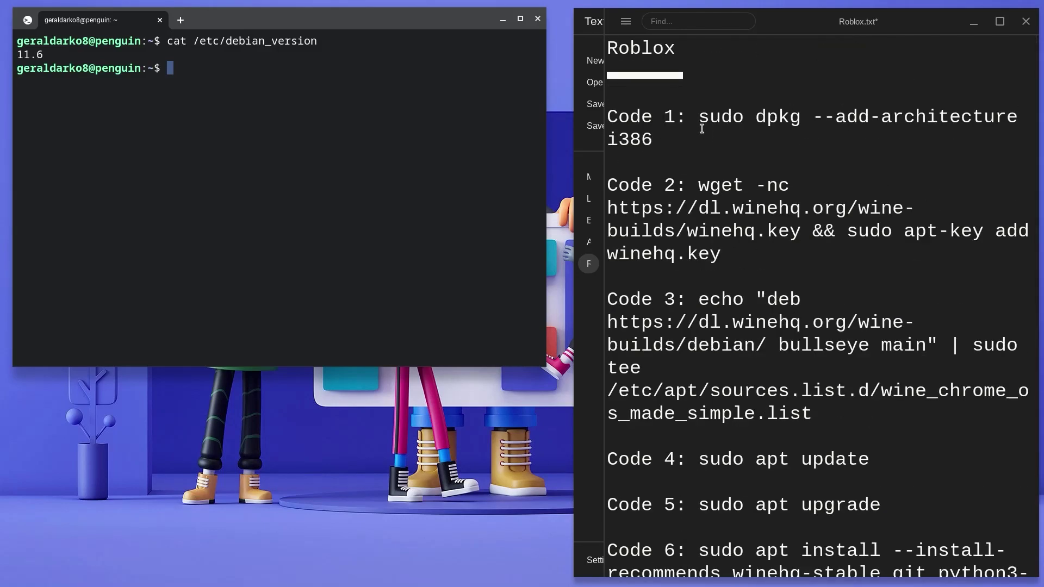
Run Code 1 to add the i386 architecture and Code 2 to add the WineHQ signing key.
drag(700, 117, 695, 136)
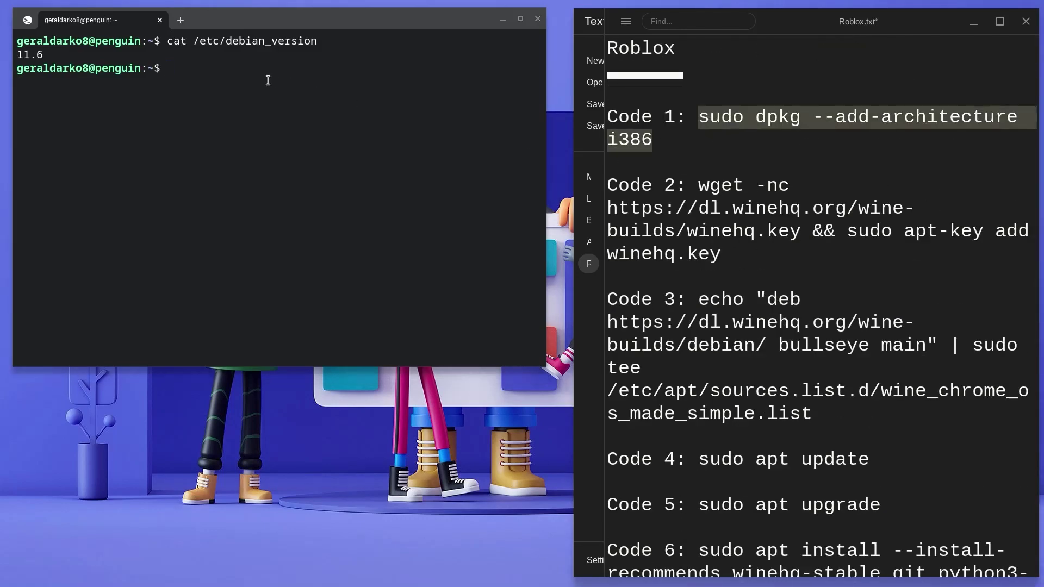
text(sudo dpkg --add-architecture i386)
key(Return)
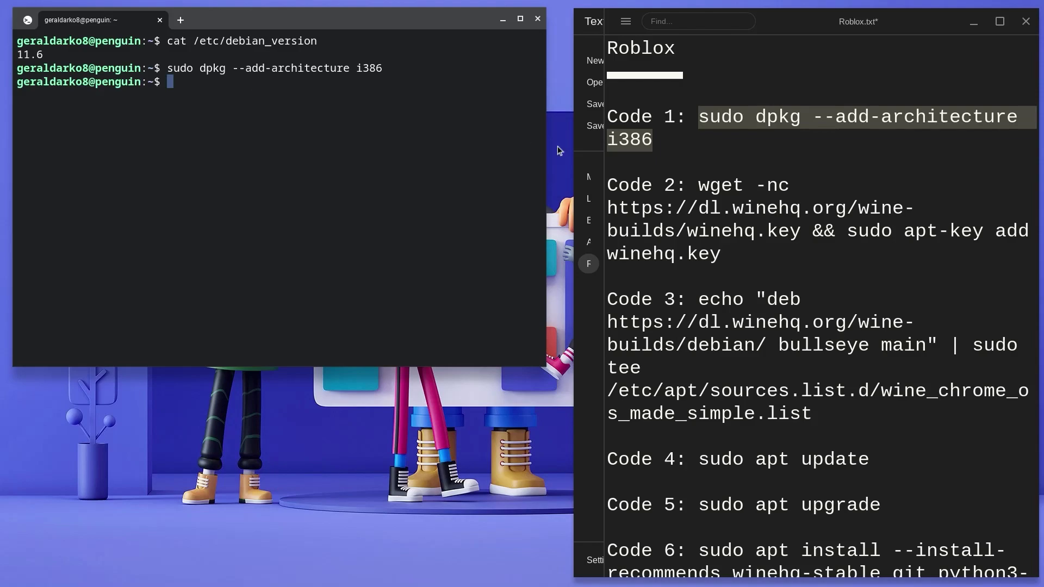
drag(699, 183, 728, 247)
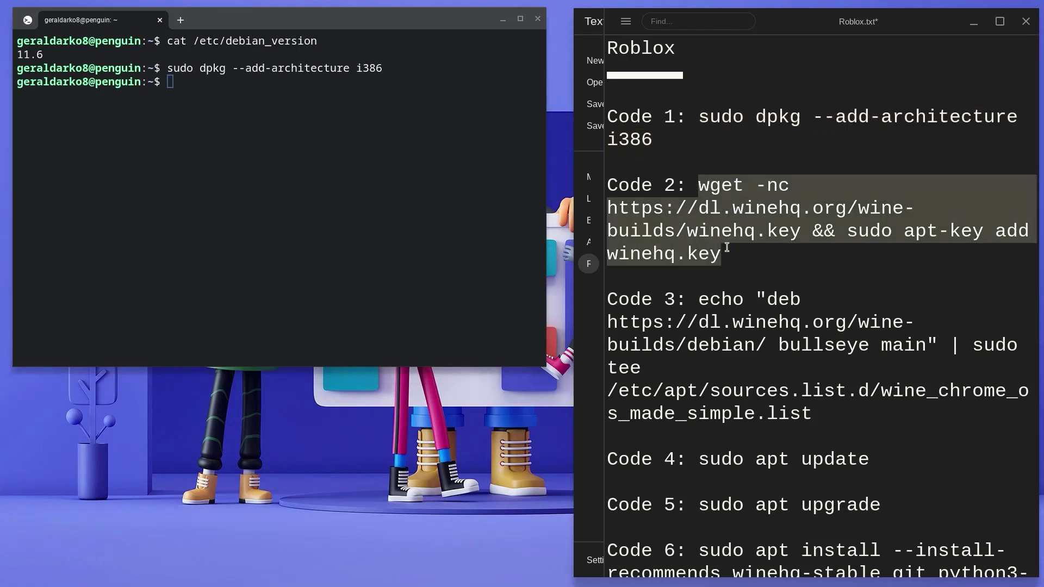
text(wget -nc https://dl.winehq.org/wine-builds/winehq.key && sudo apt-key add winehq.key)
key(Return)
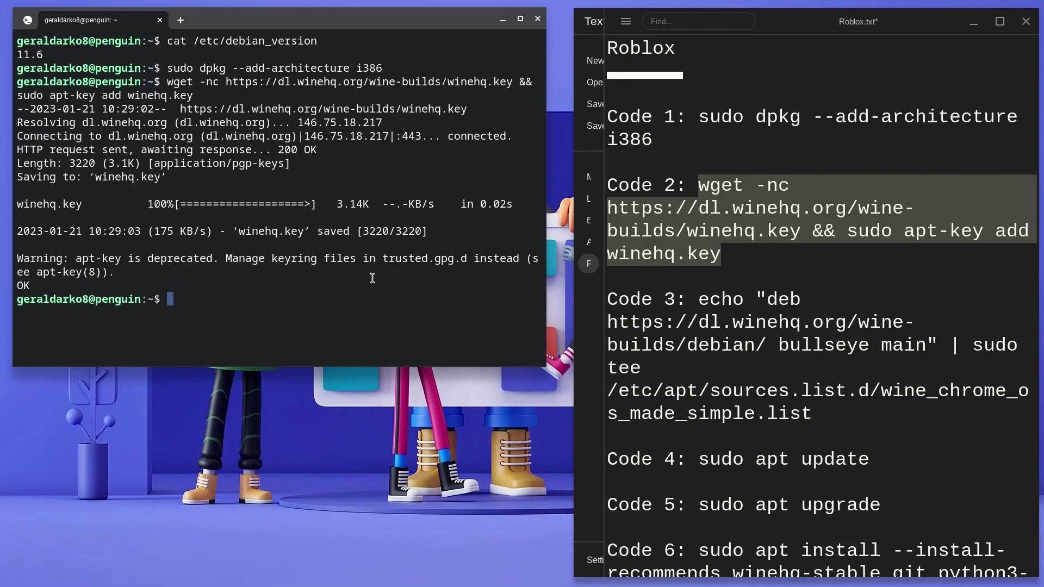
Run Code 3 to register the WineHQ bullseye repository, then select the Code 4 update command.
drag(700, 300, 815, 414)
key(ctrl+c)
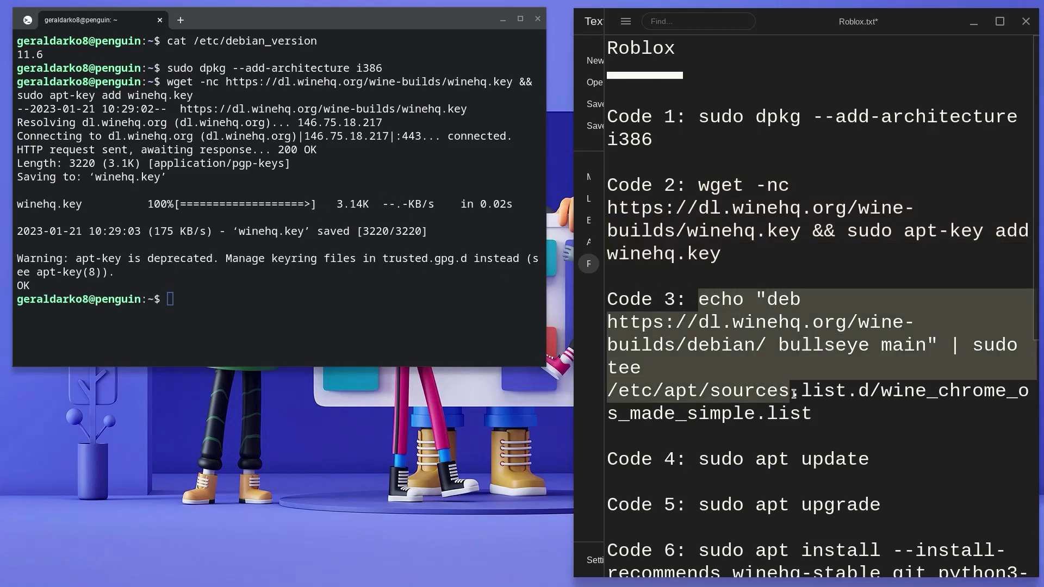
click(247, 300)
key(ctrl+shift+v)
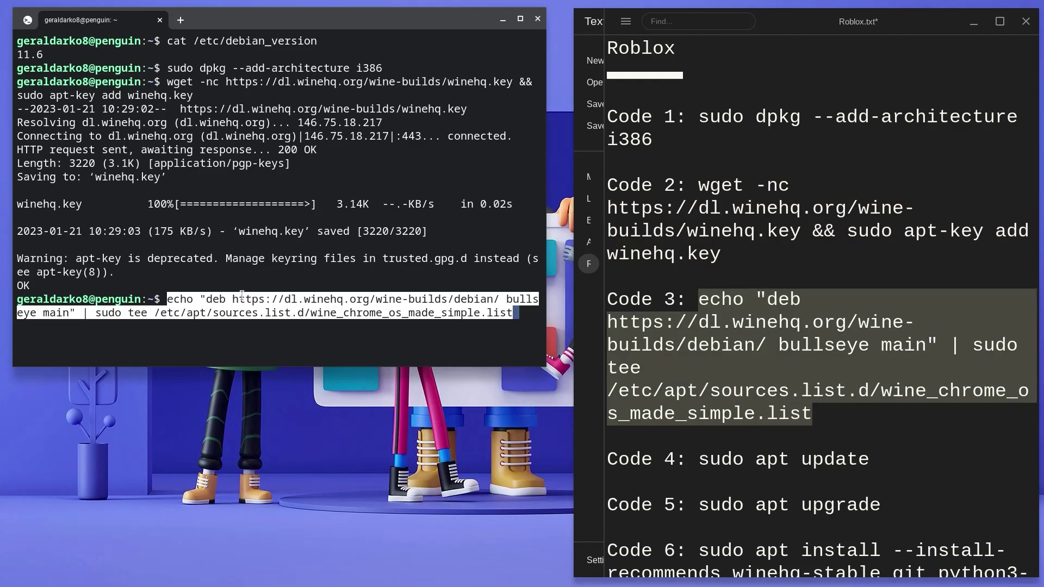
key(Return)
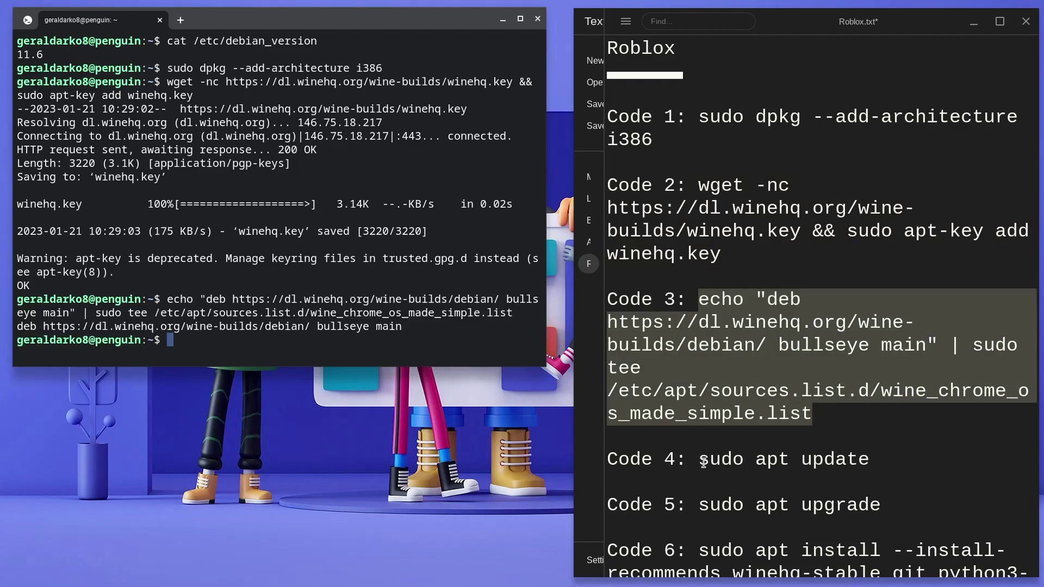
drag(699, 461, 874, 461)
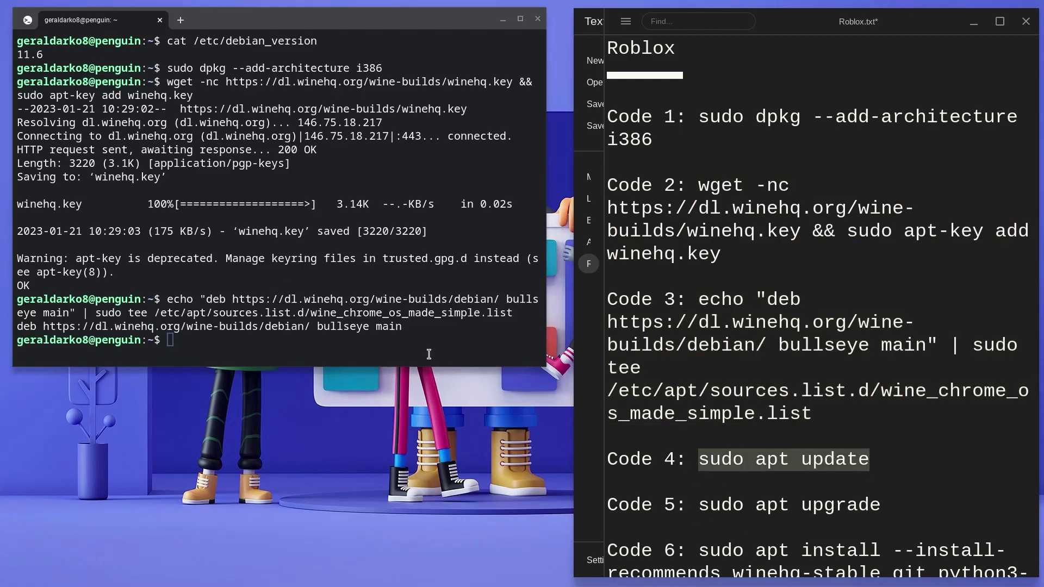
Run the Code 4 package list update and the Code 5 upgrade in the terminal.
text(sudo apt update)
key(Return)
scroll(688, 232, down, 3)
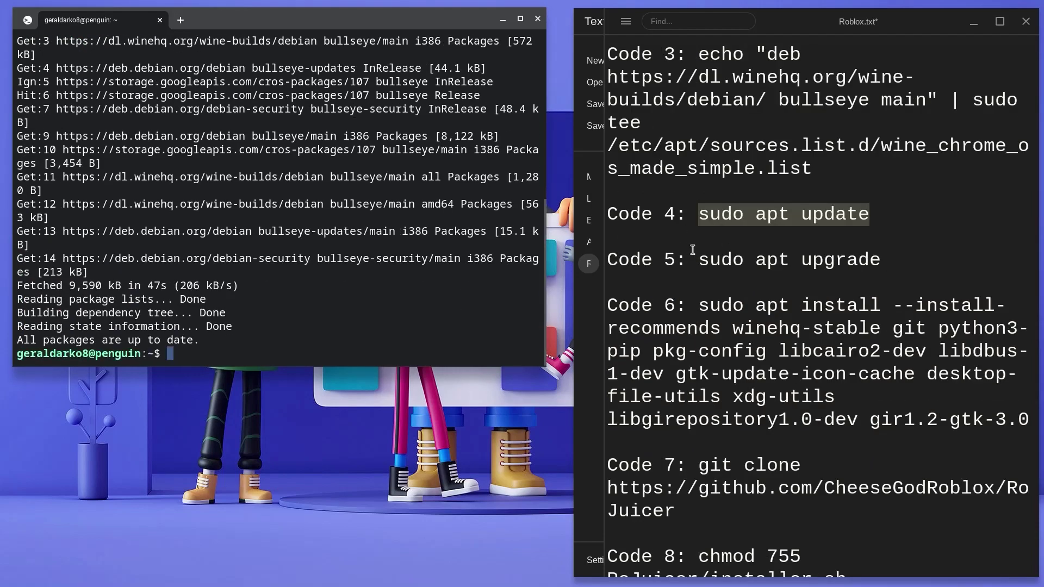
drag(704, 258, 880, 263)
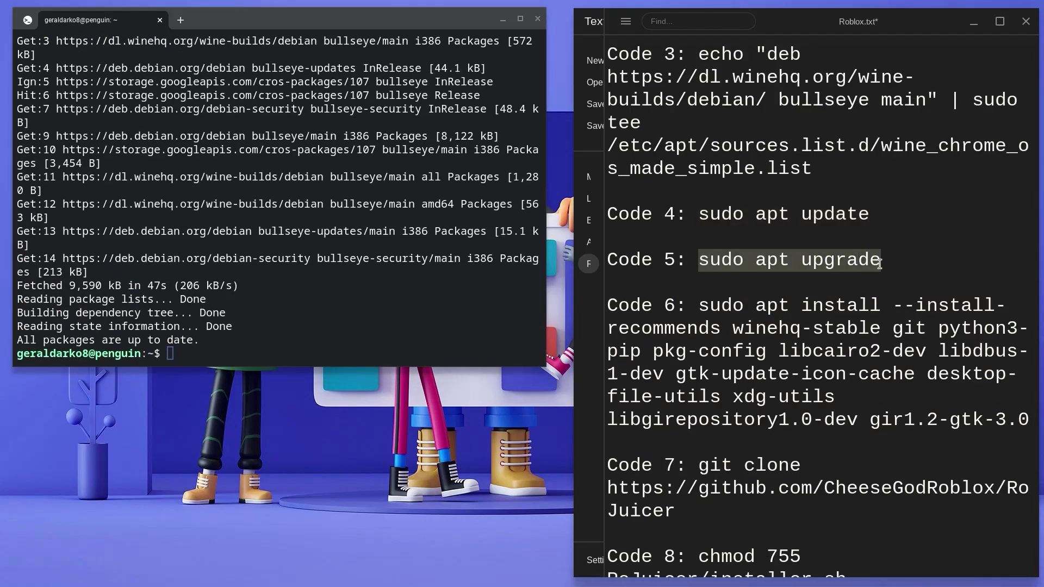
text(sudo apt upgrade)
key(Return)
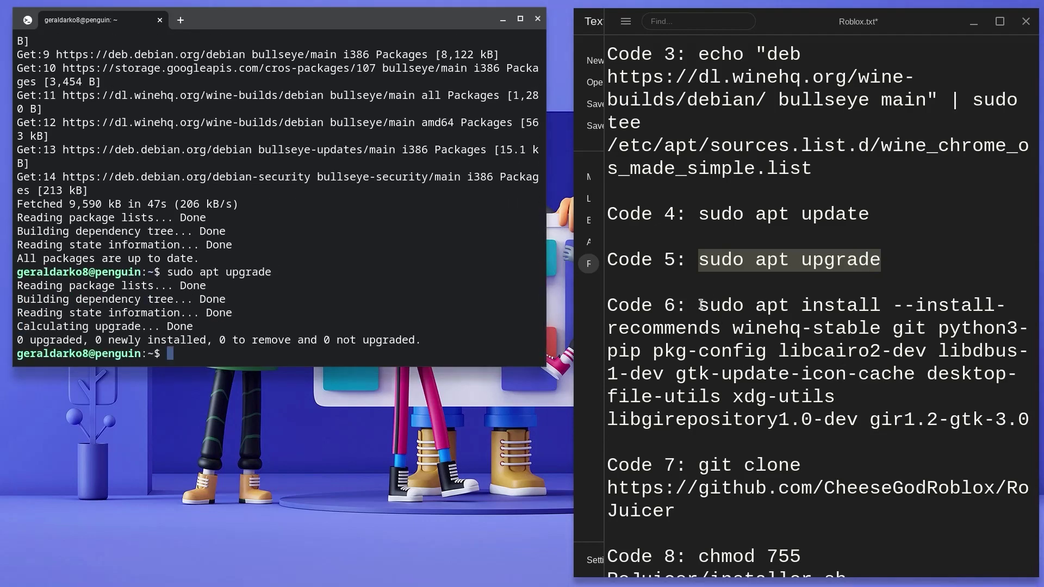
Run the Code 6 install of WineHQ stable, git and dependencies, answering y to continue.
drag(699, 305, 1028, 420)
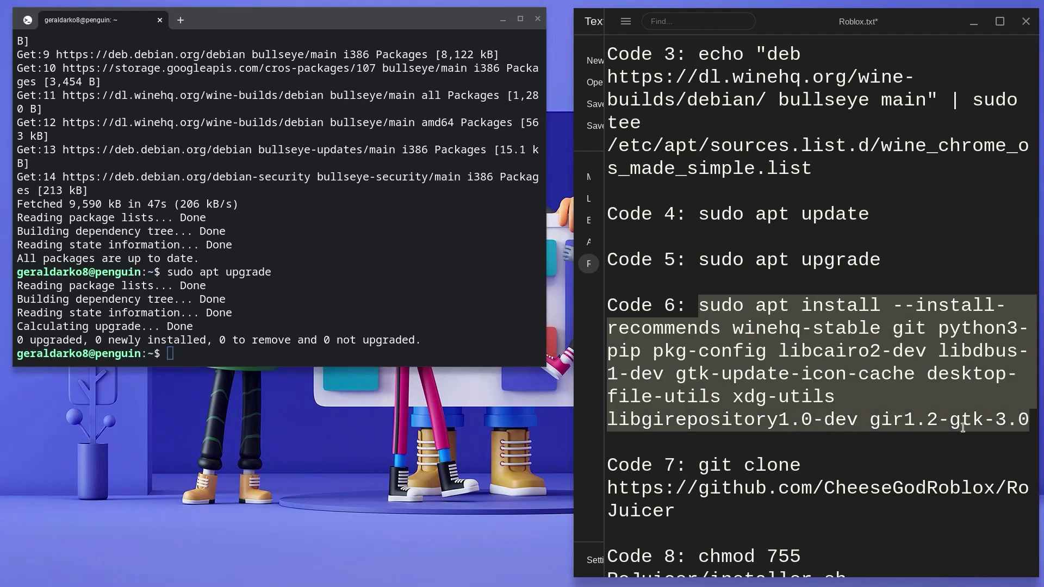
click(460, 334)
text(sudo apt install --install-recommends winehq-stable git python3-pip pkg-config libcairo2-dev libdbus-1-dev gtk-update-icon-cache desktop-file-utils xdg-utils libgirepository1.0-dev gir1.2-gtk-3.0)
key(Return)
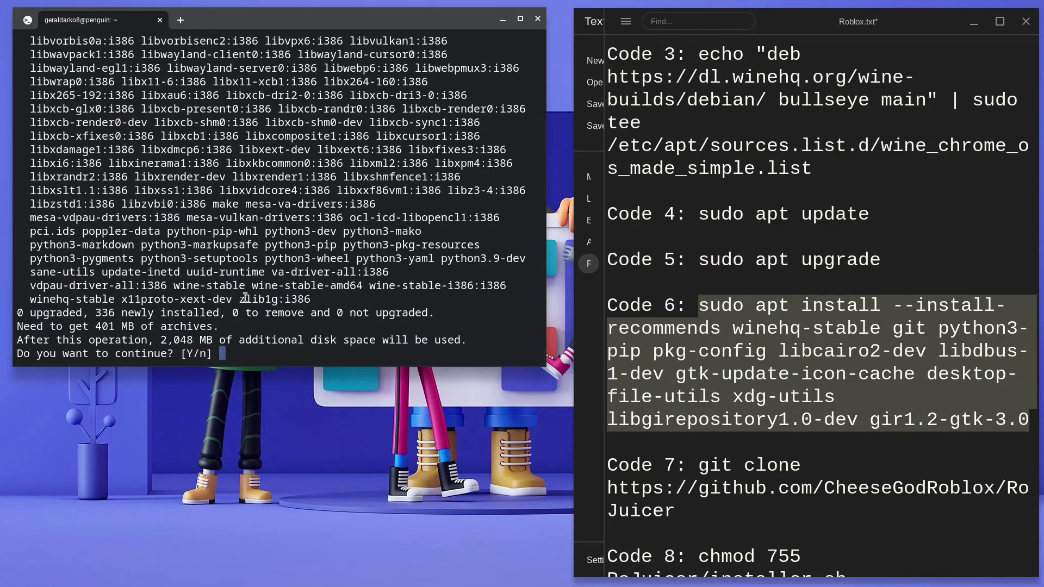
text(y)
key(Return)
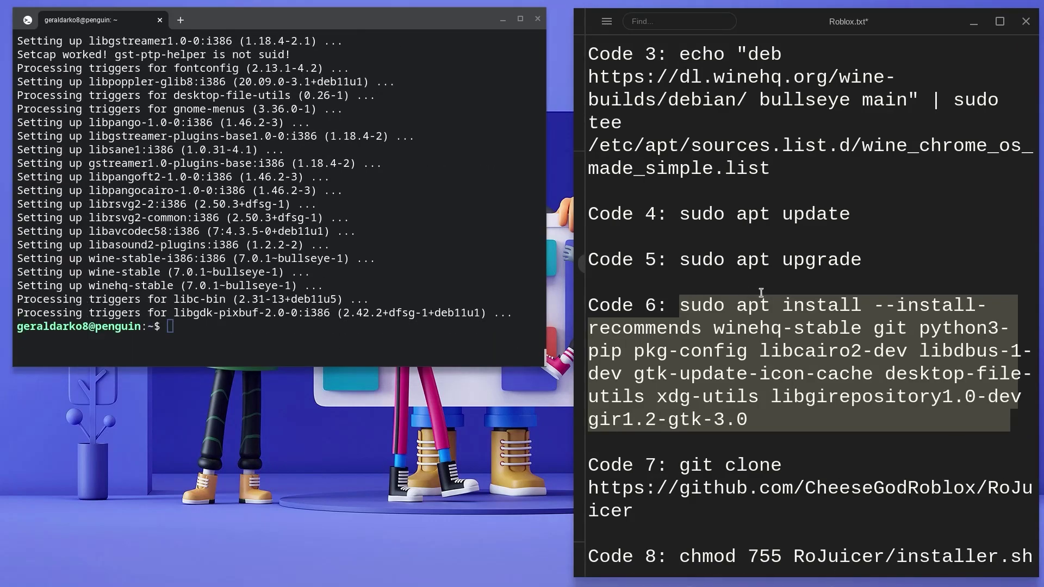
Clone the RoJuicer repository with Code 7 and make installer.sh executable with Code 8.
drag(682, 473, 640, 511)
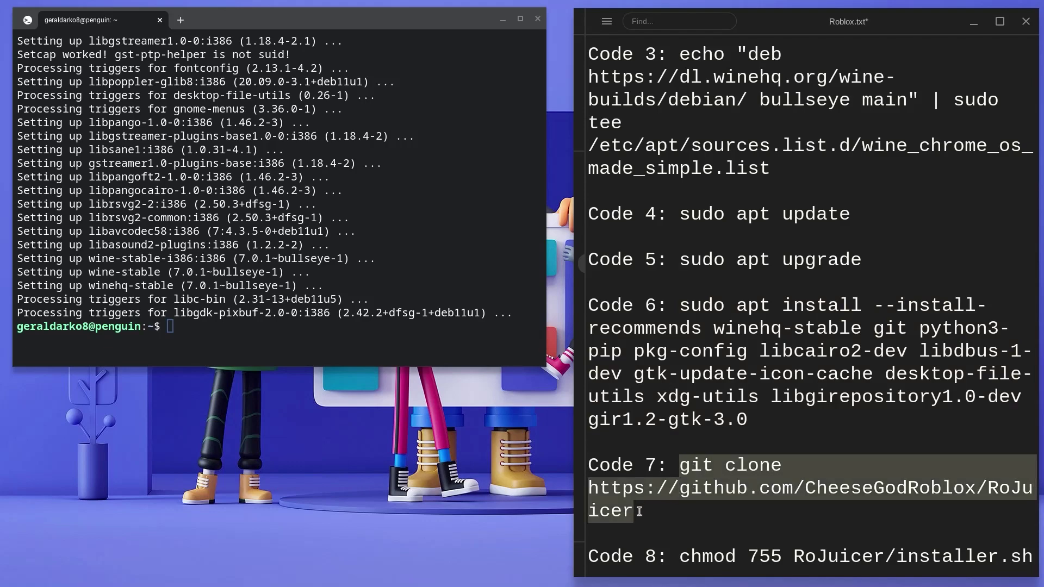
right_click(377, 340)
key(Return)
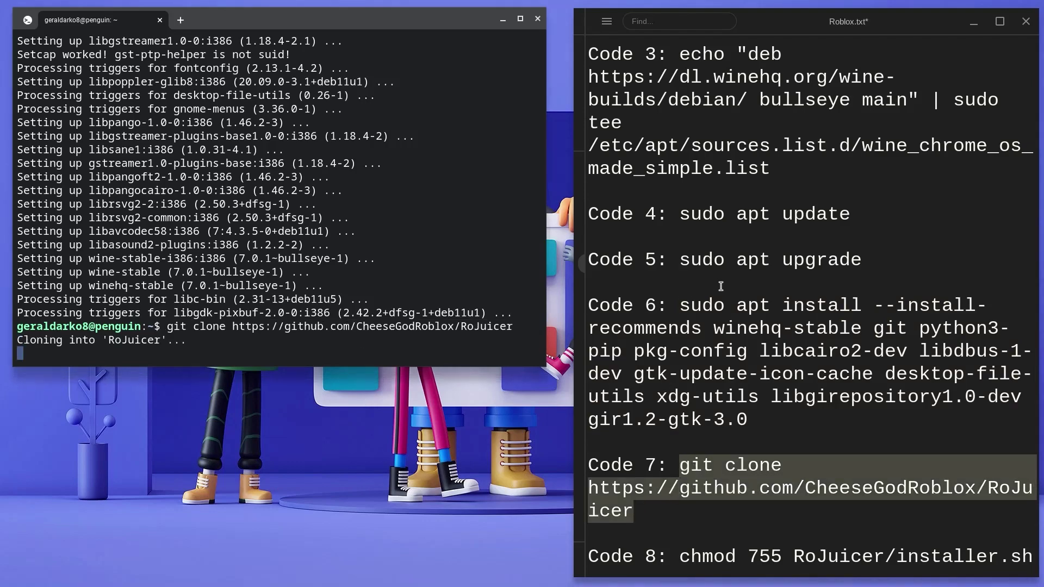
scroll(724, 287, down, 2)
scroll(723, 288, down, 1)
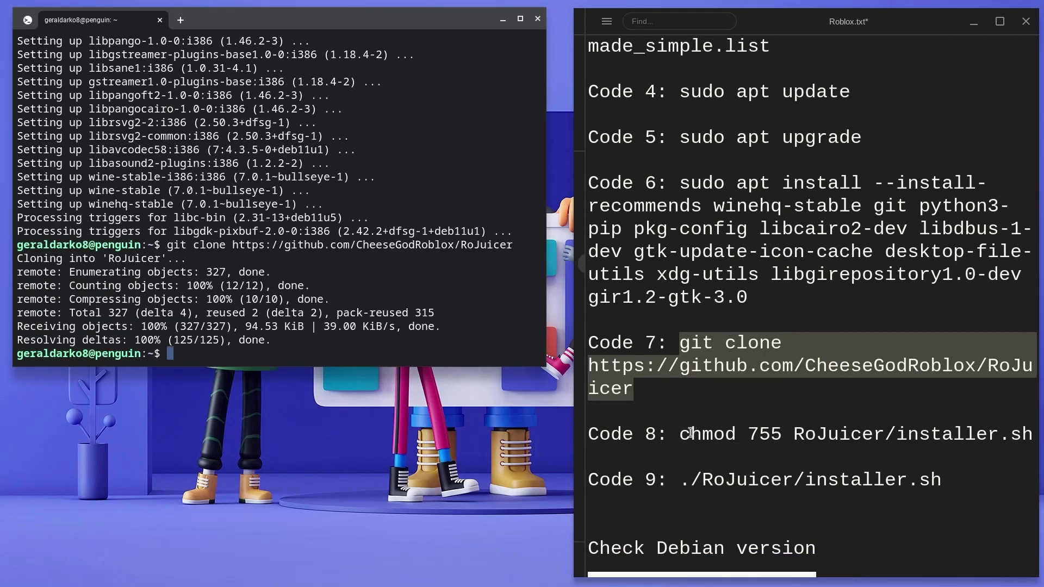
drag(681, 434, 1033, 434)
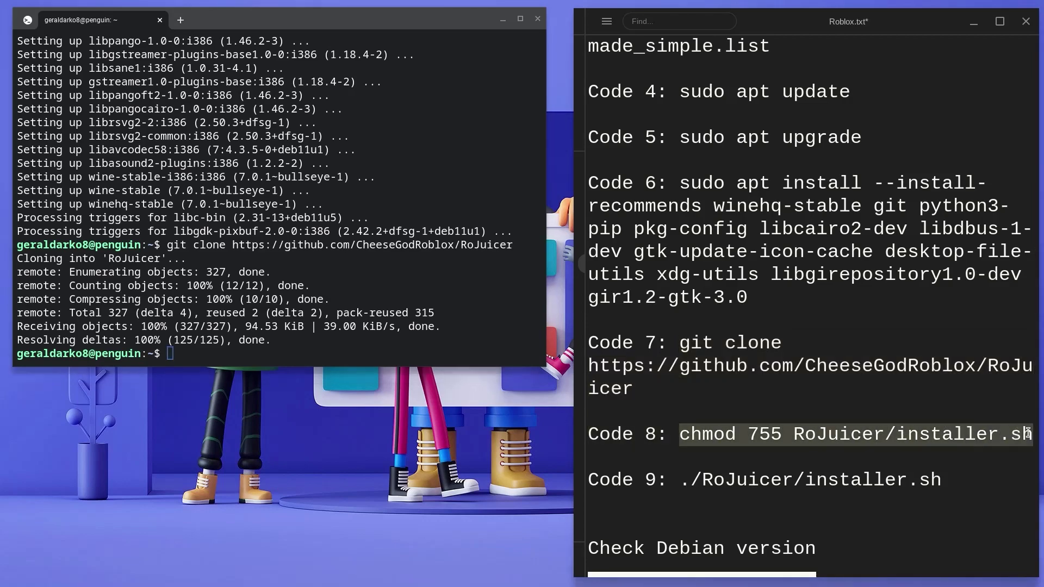
right_click(375, 335)
key(Return)
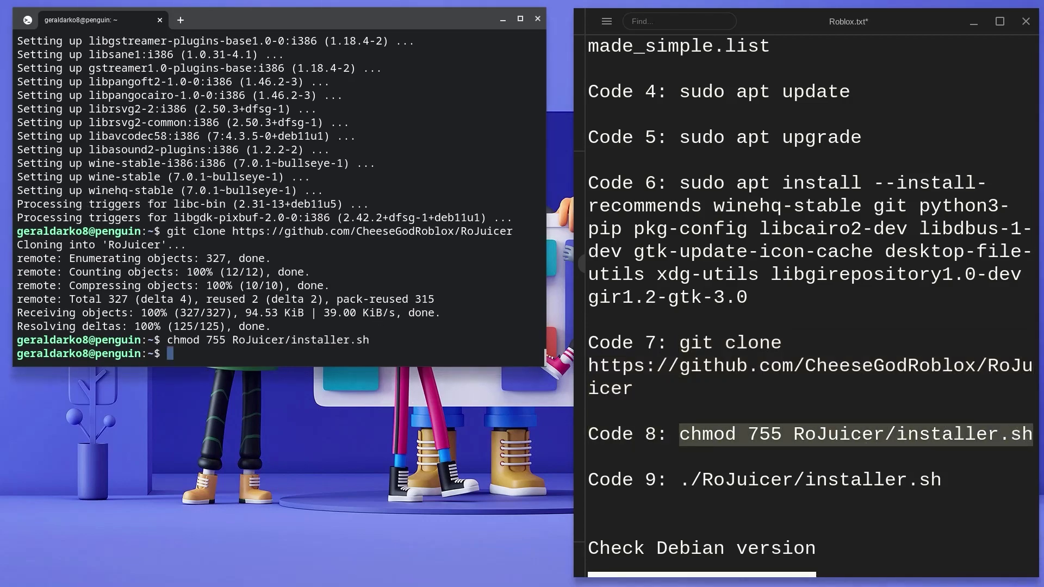
Paste the Code 9 installer command at the terminal prompt.
drag(682, 481, 944, 480)
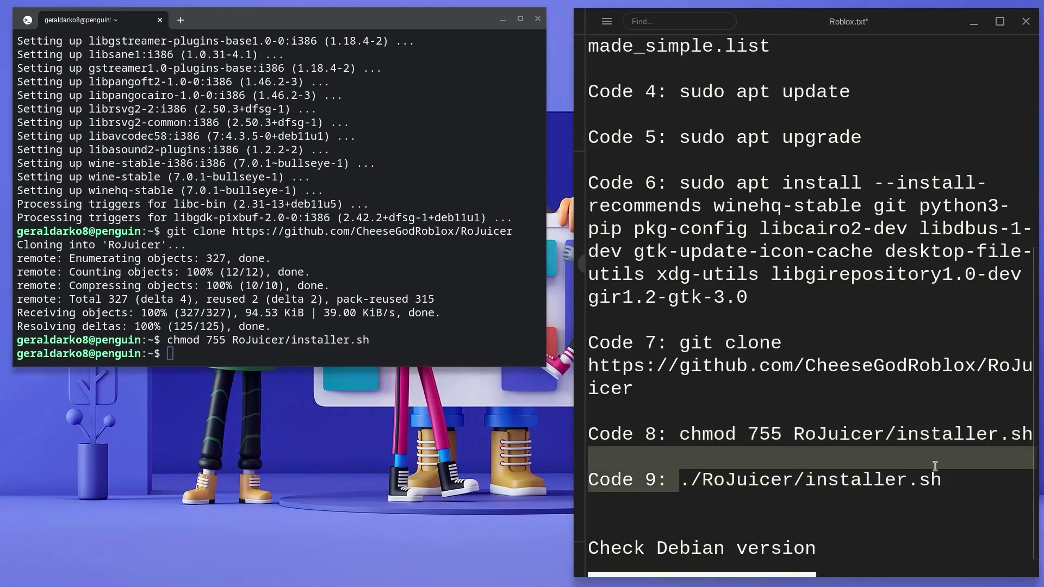
right_click(446, 357)
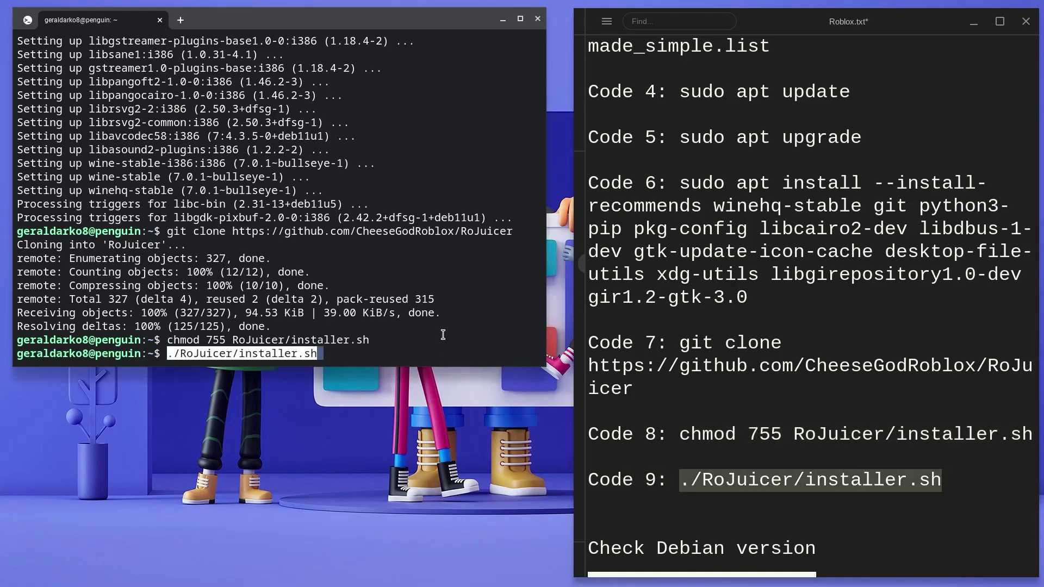
Run installer.sh choosing Debian (1), bullseye (2) and y to upgrade Wine until Grapejuice installs.
key(Return)
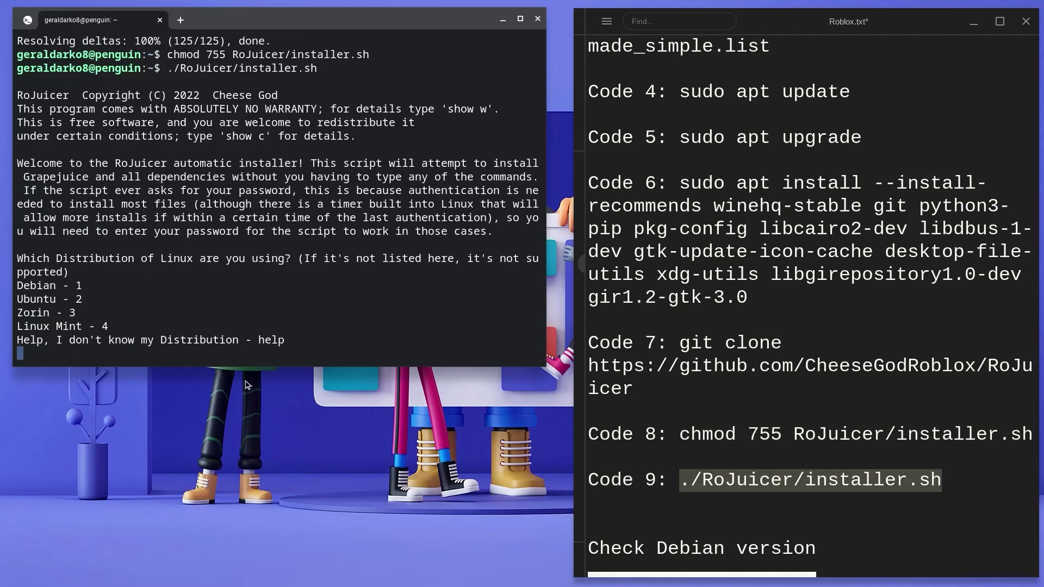
drag(15, 287, 85, 285)
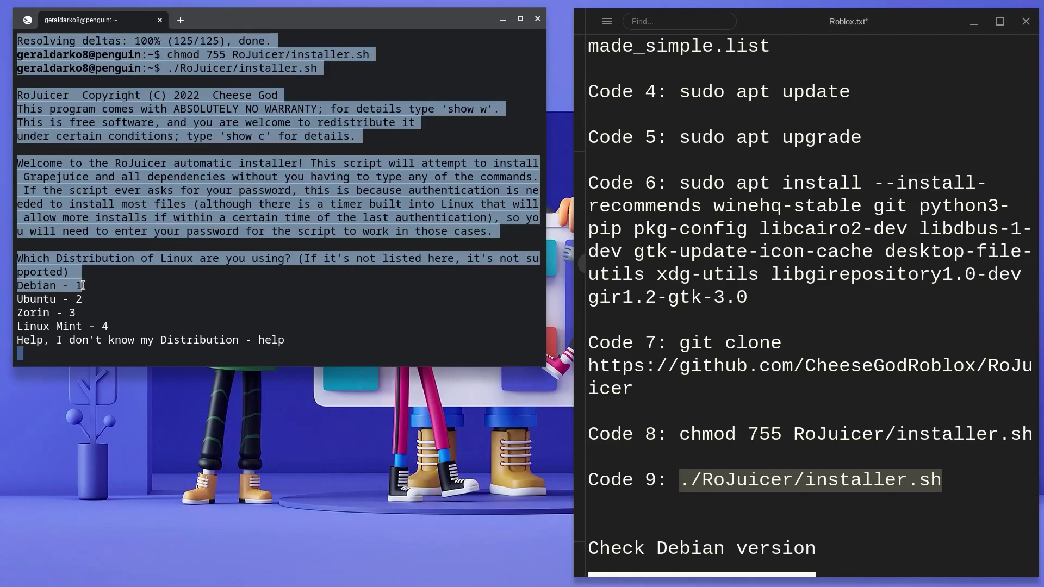
click(106, 288)
text(1)
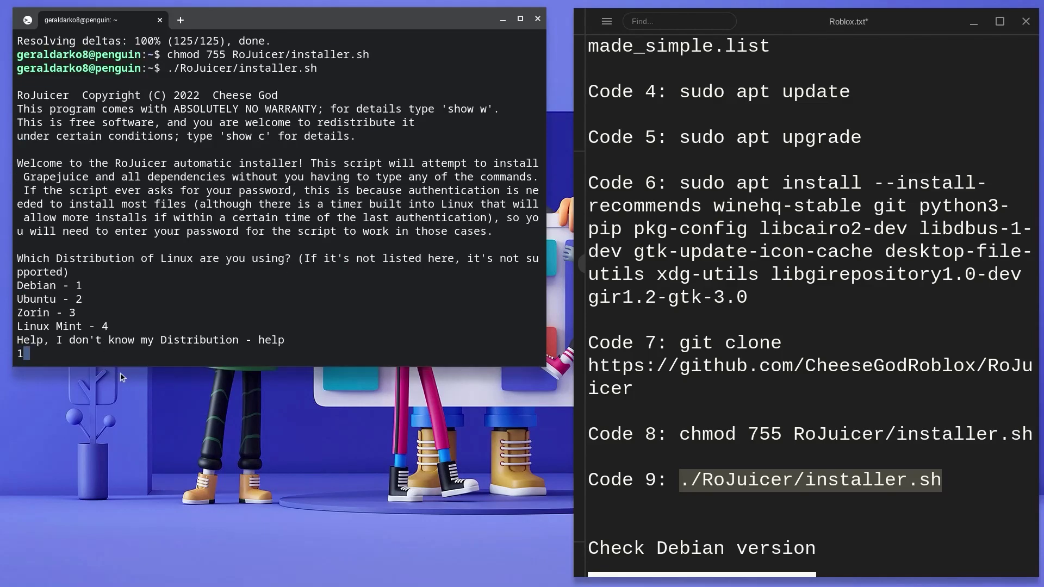
key(Return)
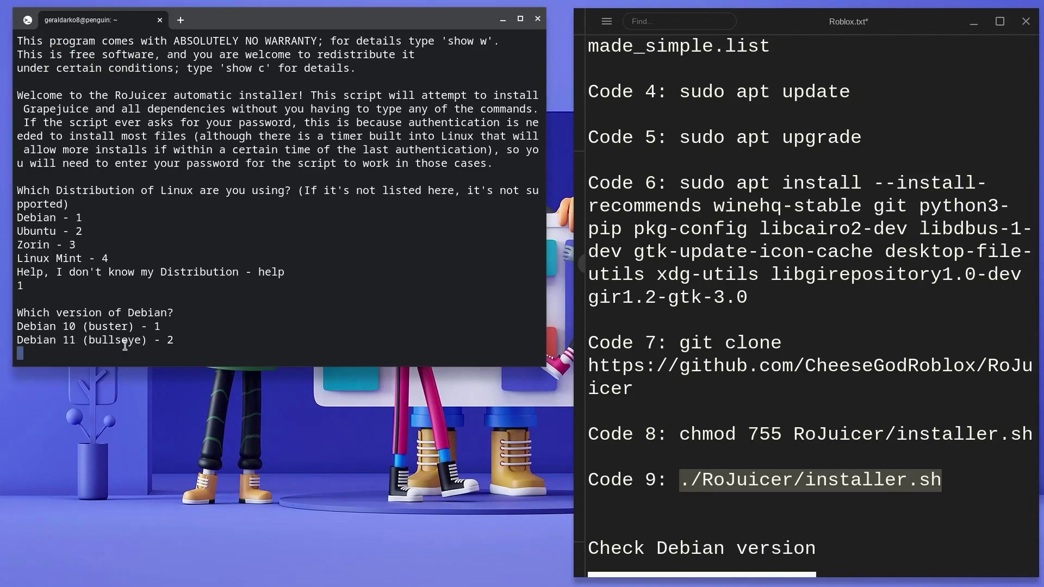
text(2)
key(Return)
text(y)
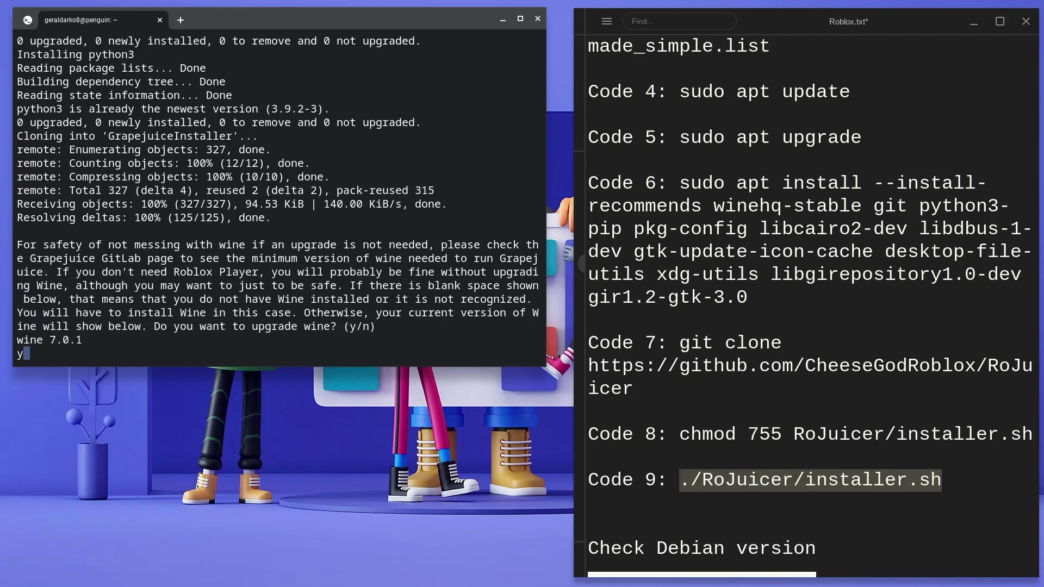
key(Return)
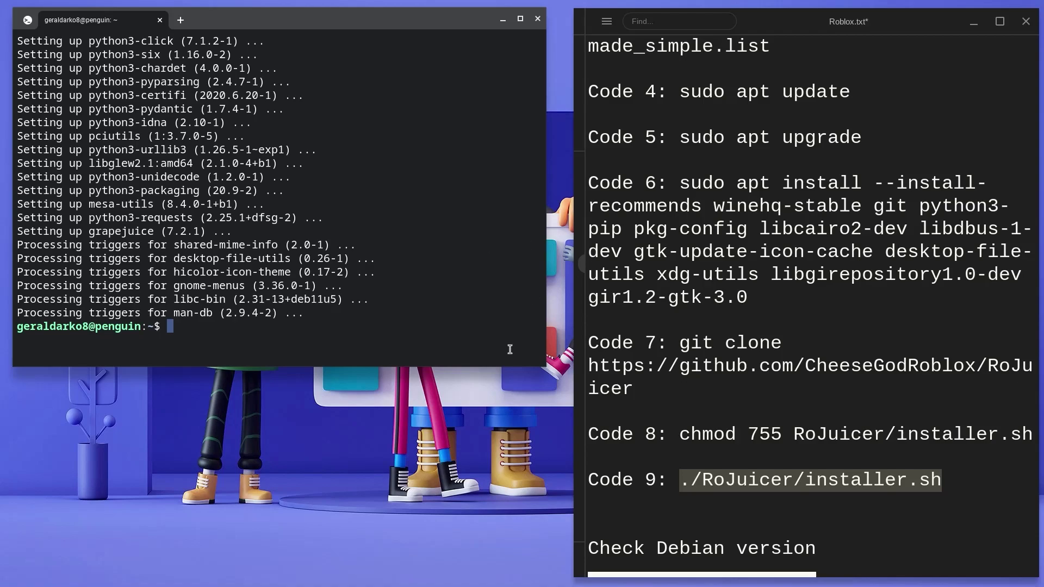
Launch Grapejuice from the launcher and install the Roblox Player from its sidebar.
key(super)
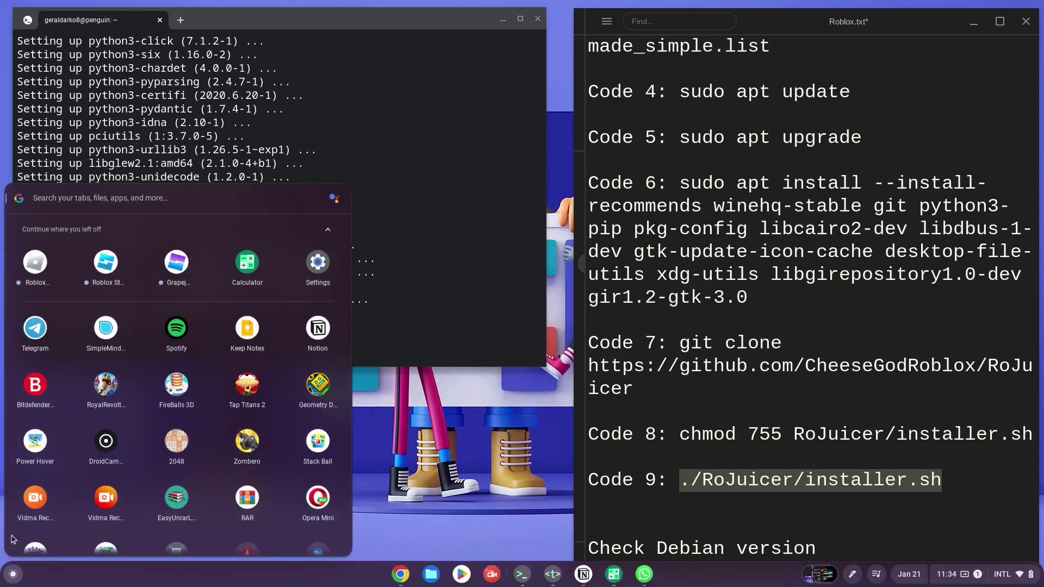
click(177, 266)
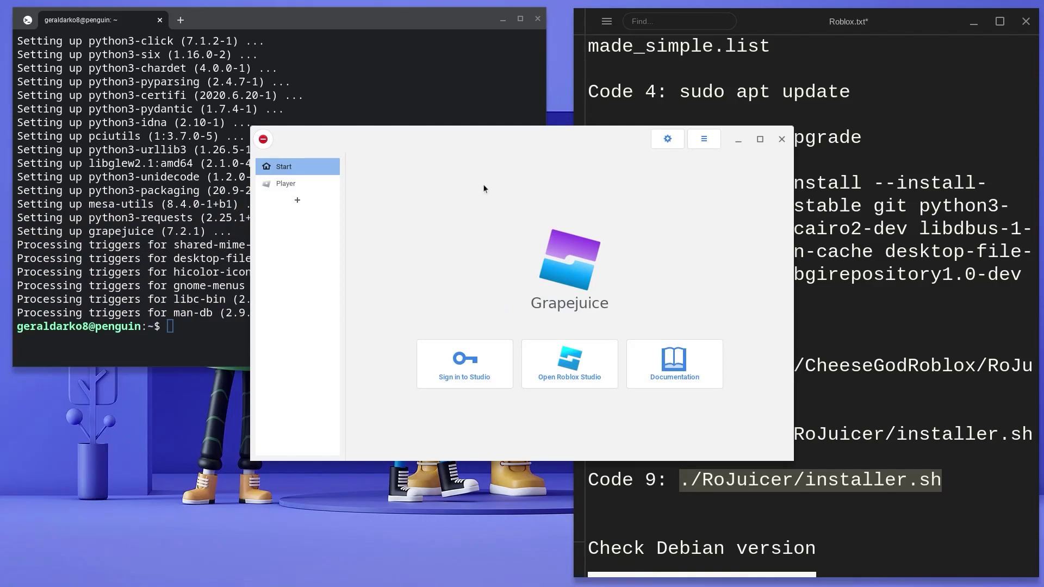
click(299, 187)
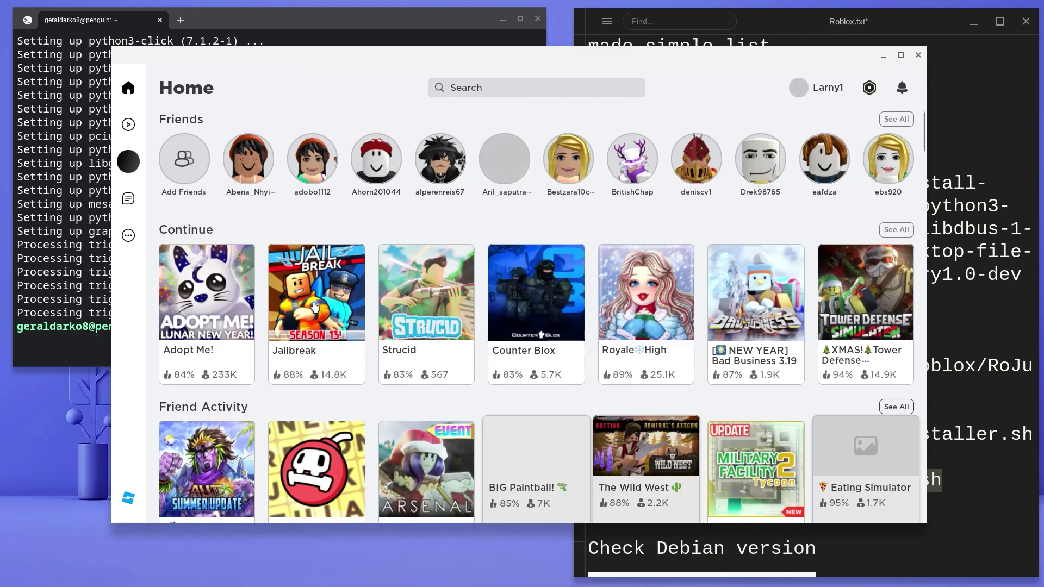
mouse_move(317, 327)
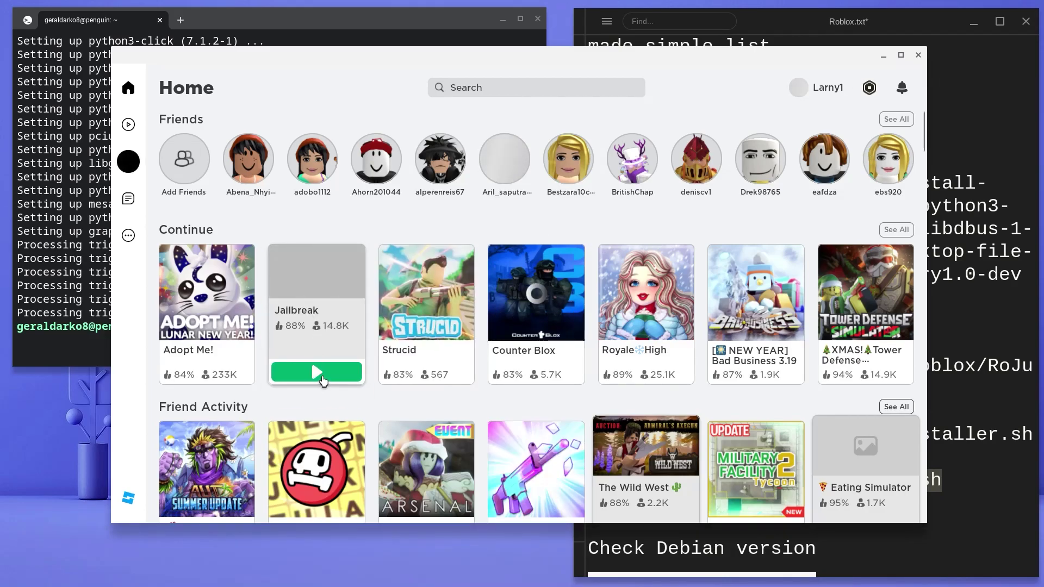
Launch Jailbreak from the Roblox Home page so it begins joining a server.
click(322, 380)
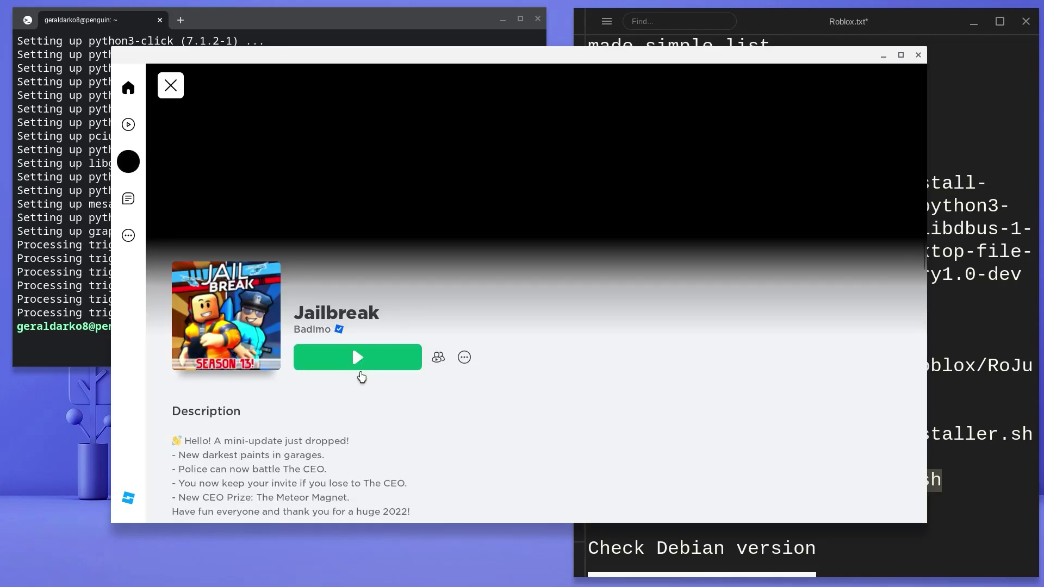
click(358, 357)
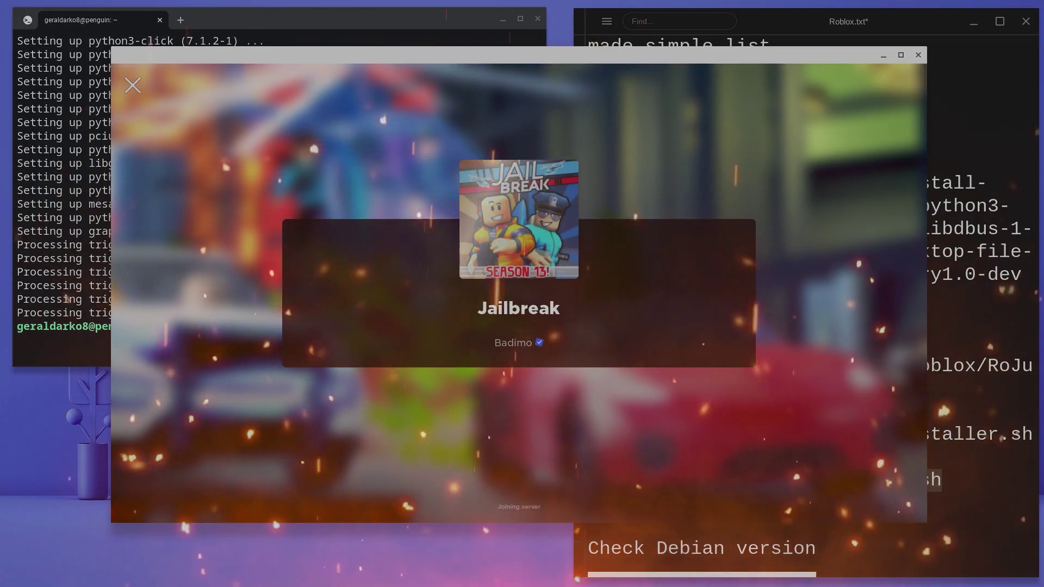